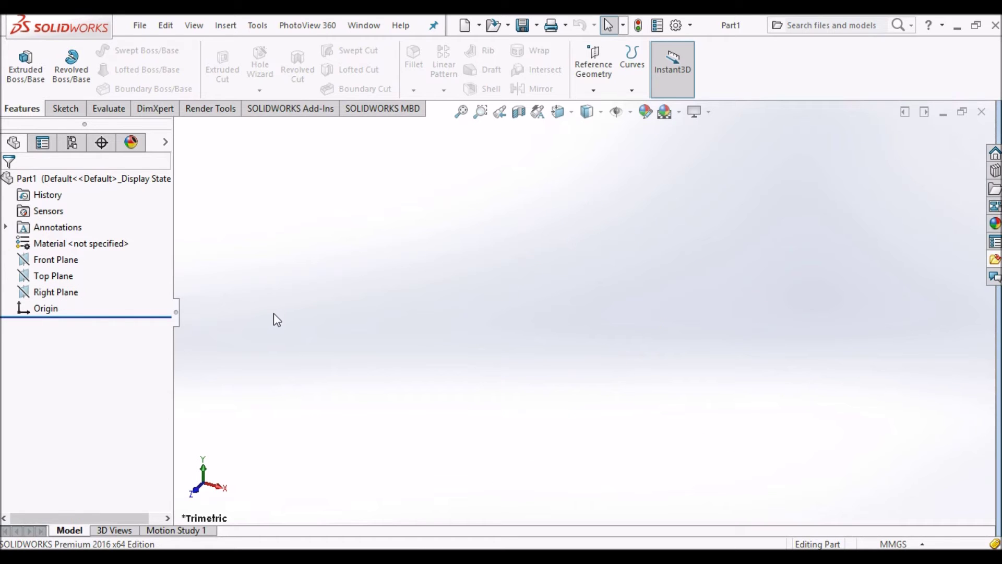
- Open SOLIDWORKS System Options on the General page for the blank Part1
click(675, 25)
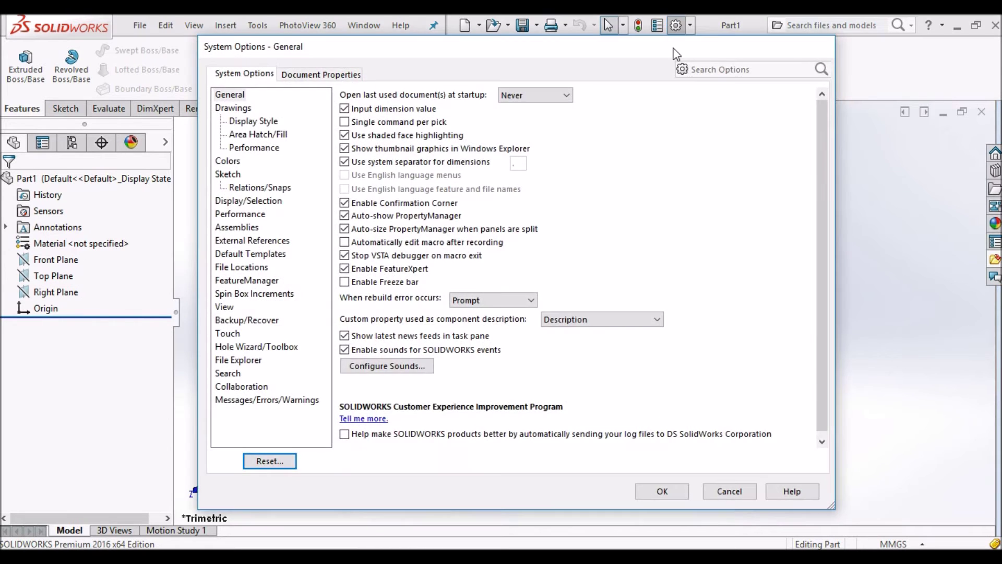
- Search the options for LANG, then cancel System Options without changes
click(698, 70)
text(LA)
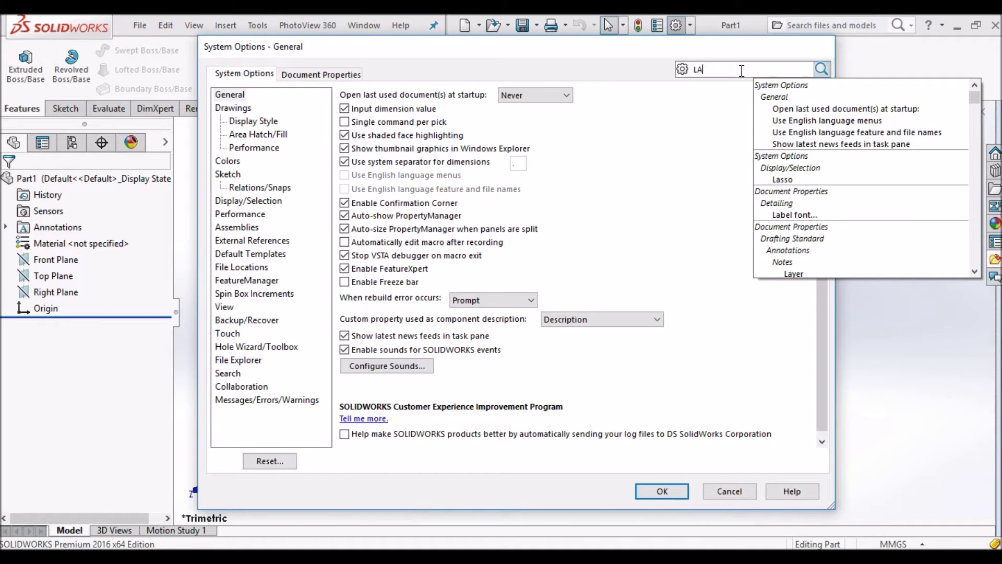
text(NG)
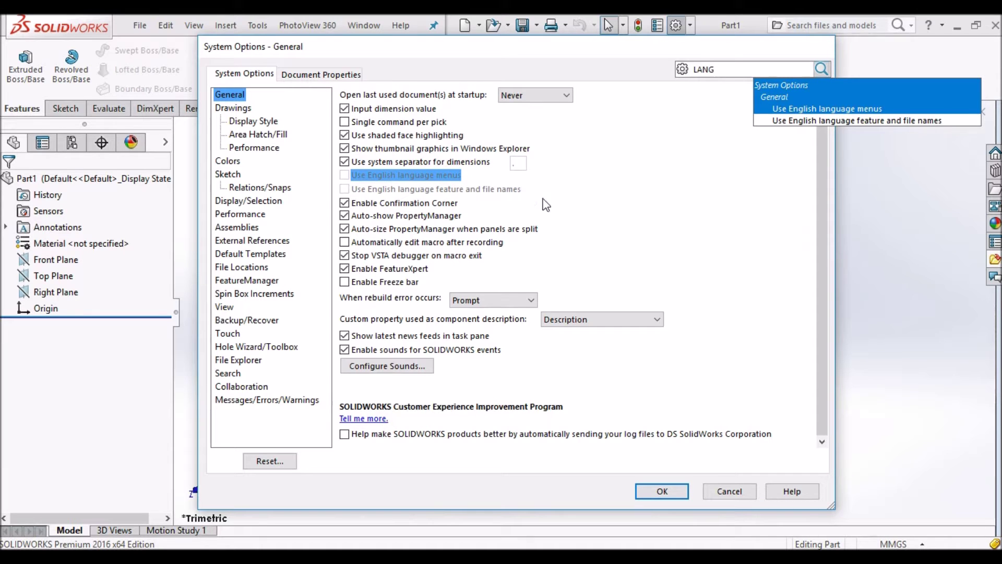
click(723, 494)
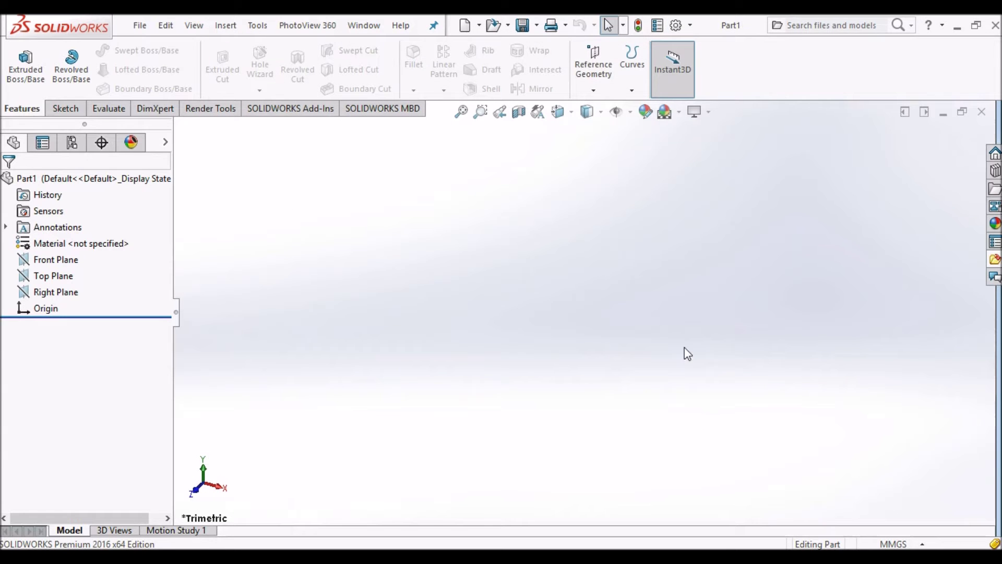
- Minimize SOLIDWORKS, refresh the desktop and open Control Panel
click(956, 26)
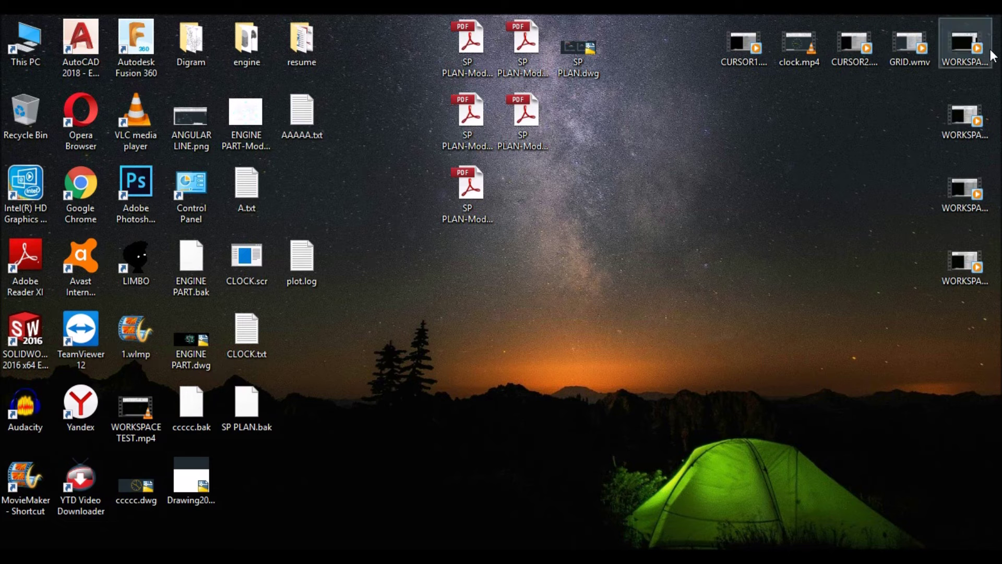
right_click(658, 184)
click(680, 226)
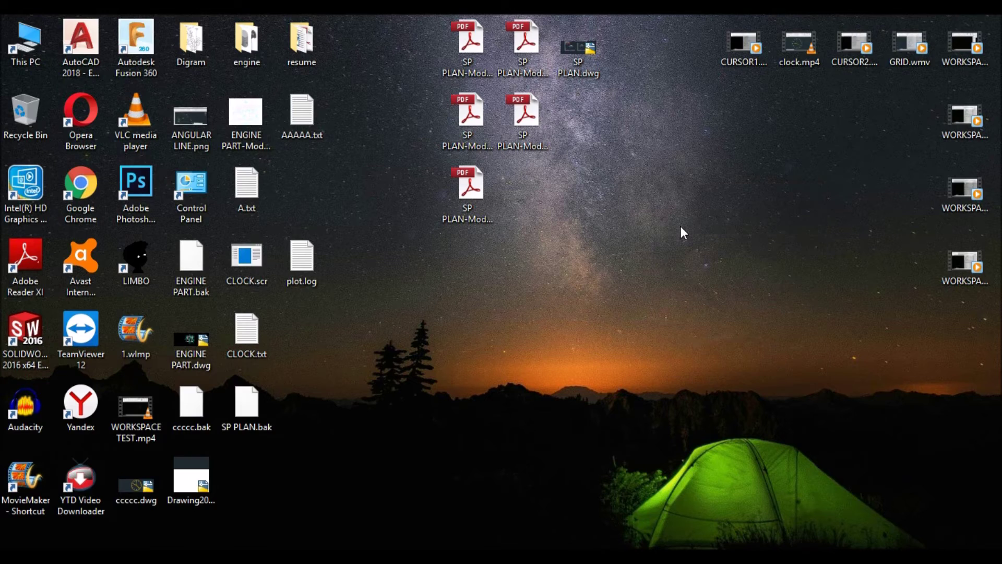
drag(206, 204, 647, 268)
double_click(636, 261)
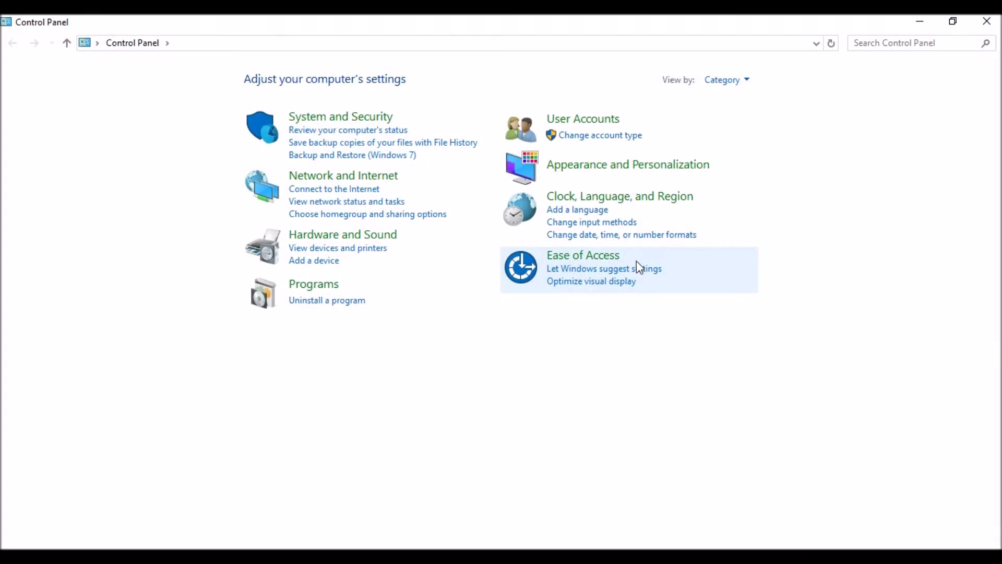
- In the installed programs list, bring up change options for SOLIDWORKS 2016 x64 Edition SP0
click(329, 301)
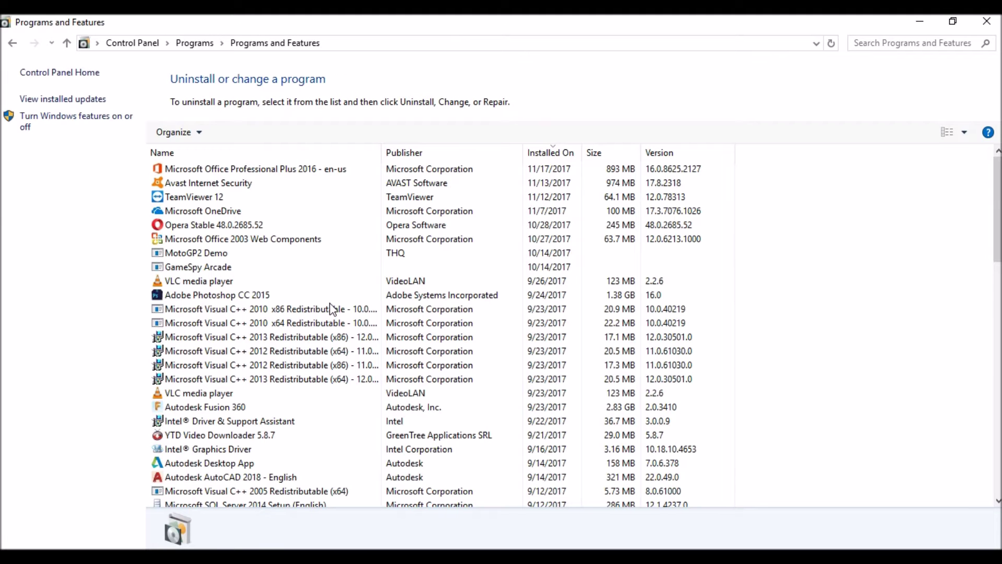
scroll(332, 301, down, 3)
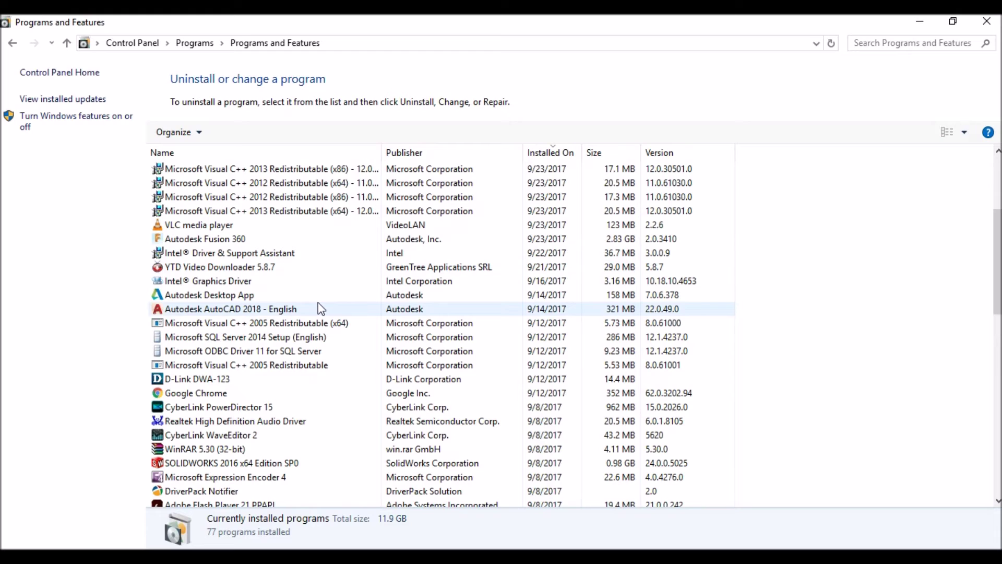
click(249, 463)
right_click(249, 462)
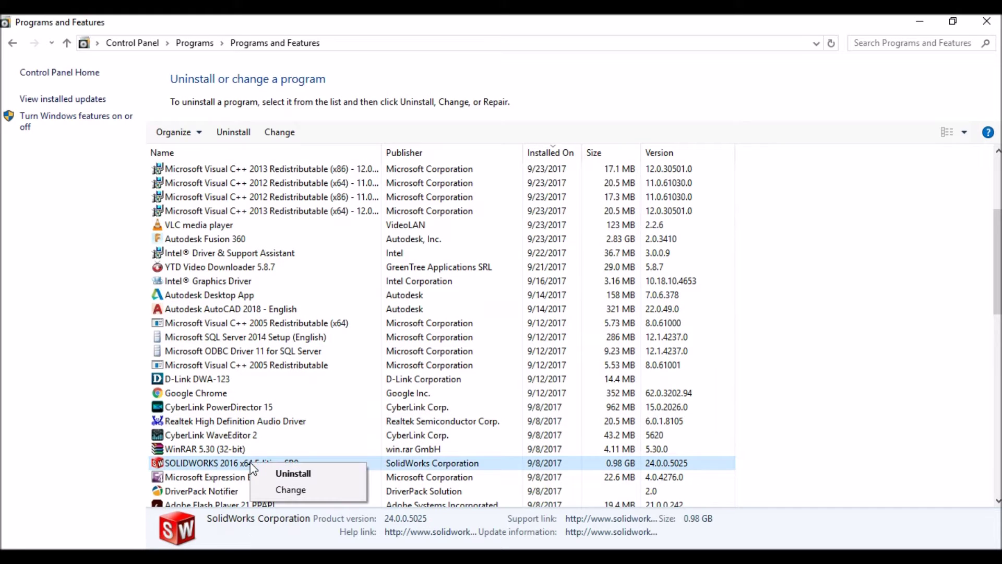
- Choose Change for SOLIDWORKS 2016 and continue past the pending-reboot warning
click(281, 488)
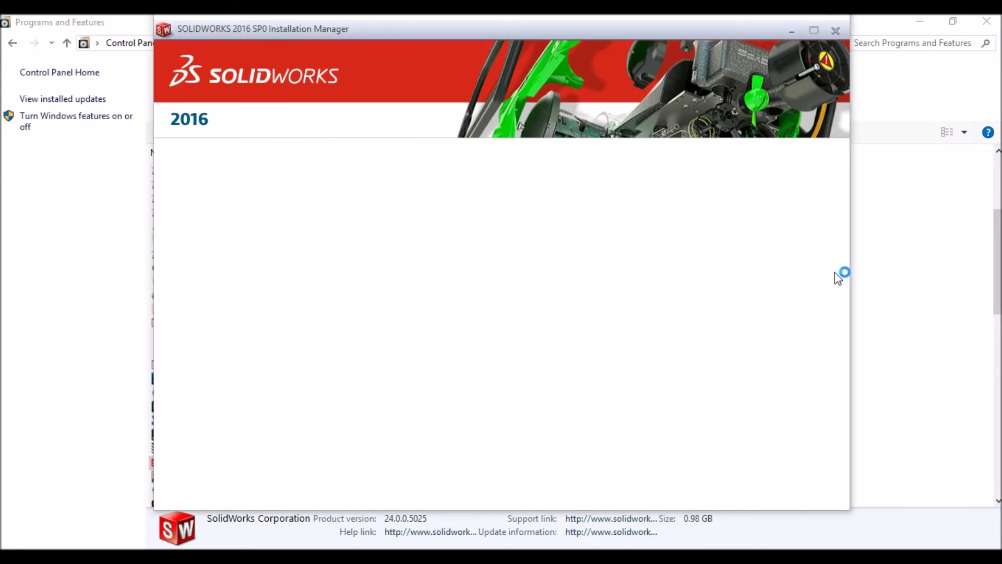
drag(465, 29, 475, 28)
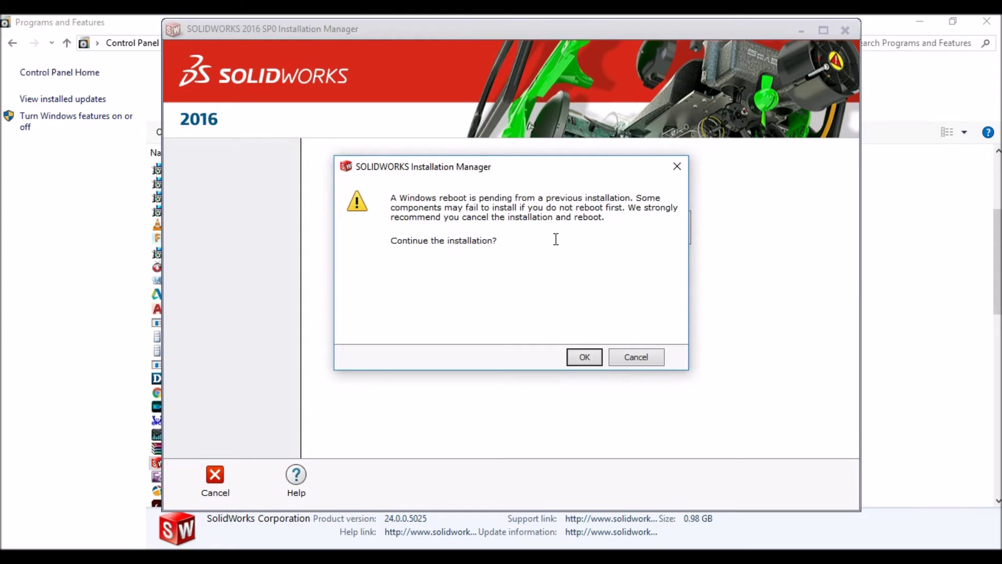
click(581, 357)
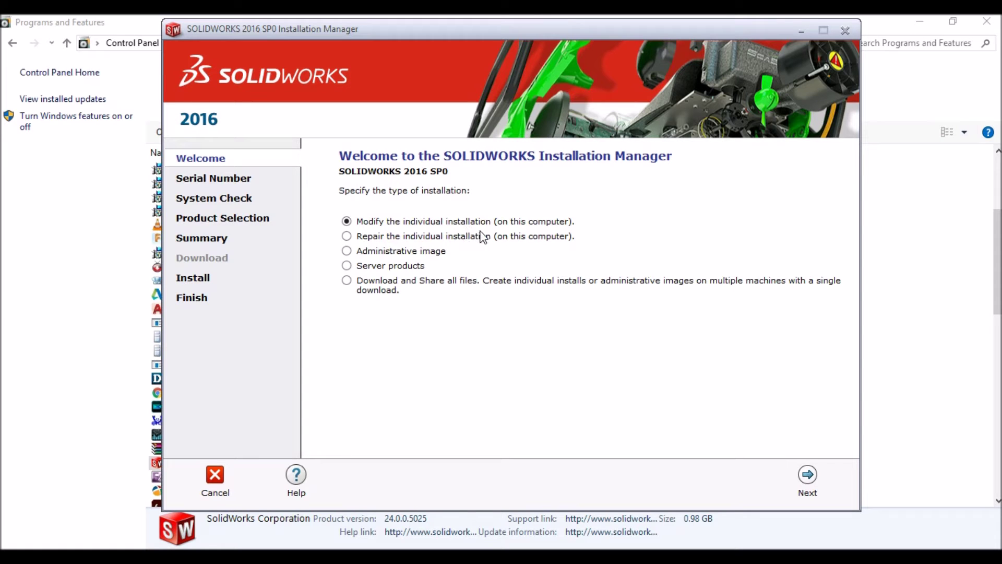
- Accept the serial numbers and continue offline after the failed server connection
click(808, 477)
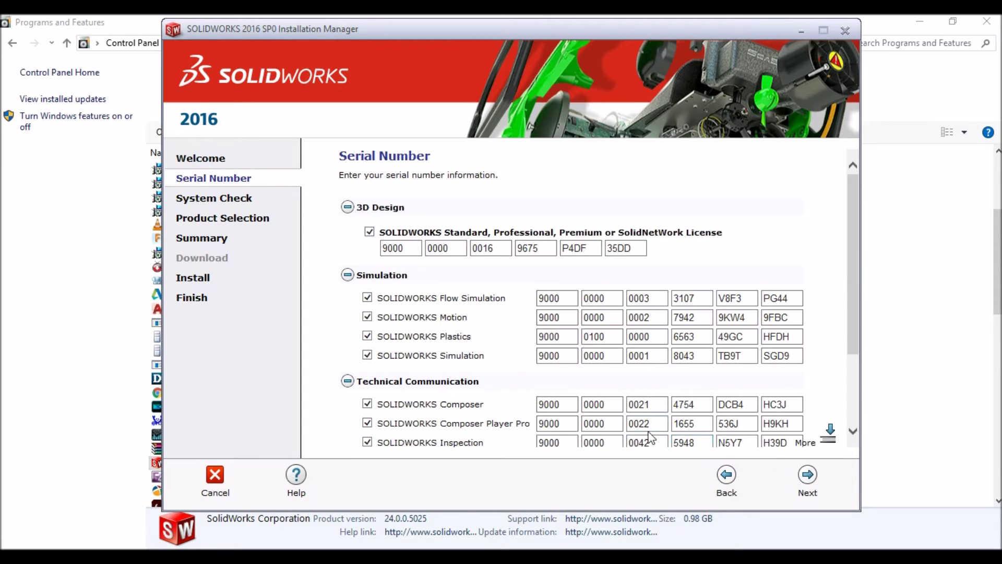
scroll(730, 402, down, 3)
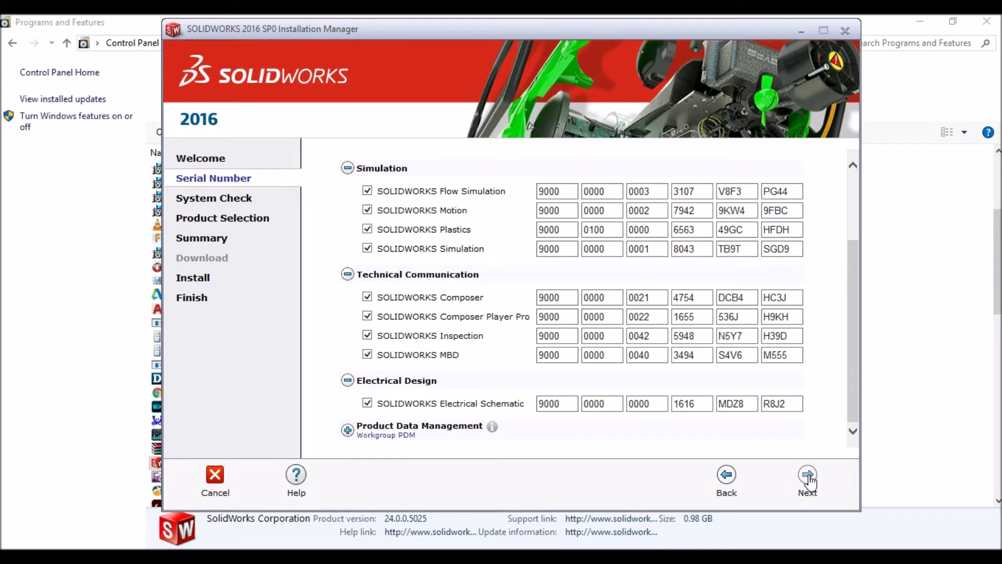
click(809, 476)
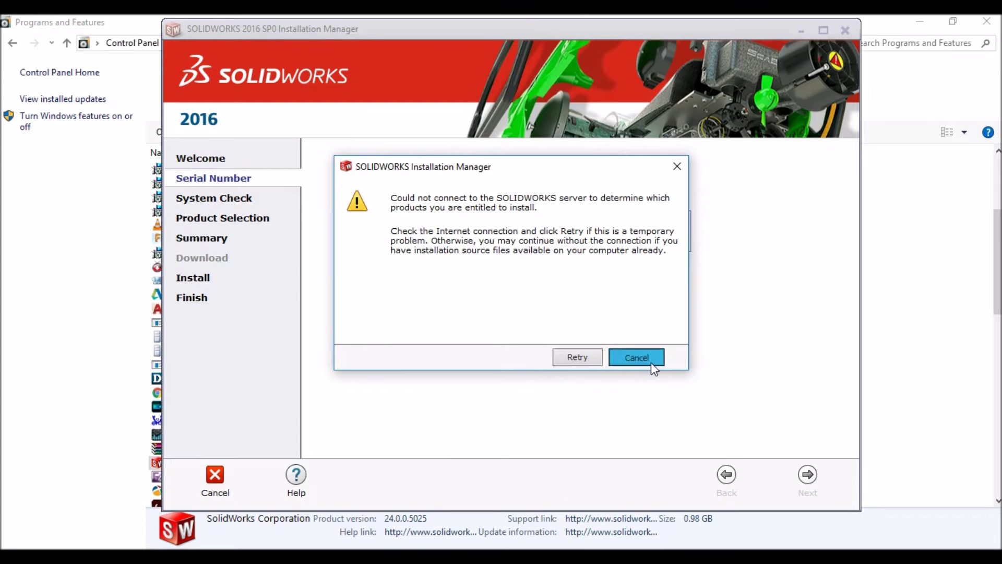
click(650, 363)
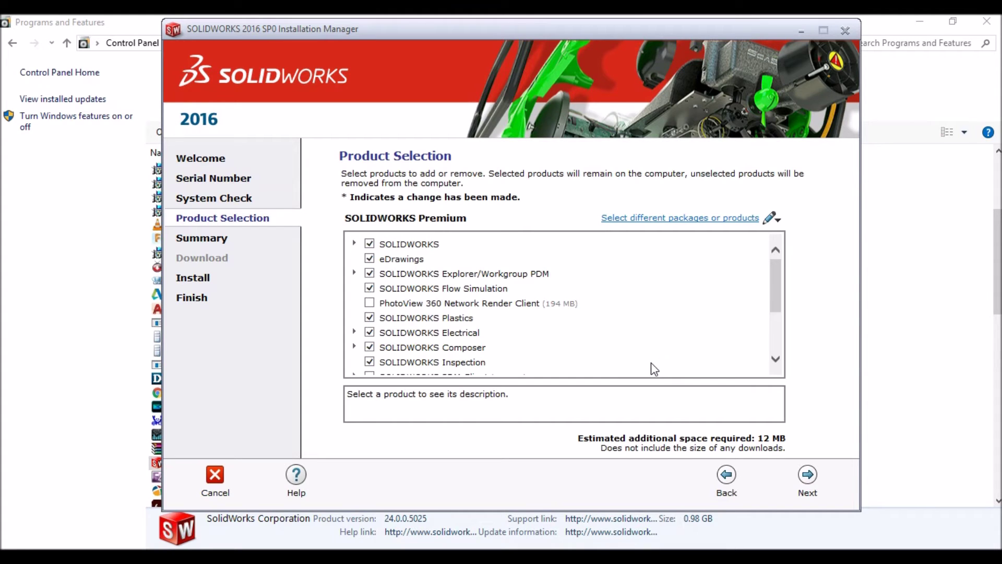
- Expand the Languages group in Product Selection and tick the French language pack
drag(776, 295, 776, 310)
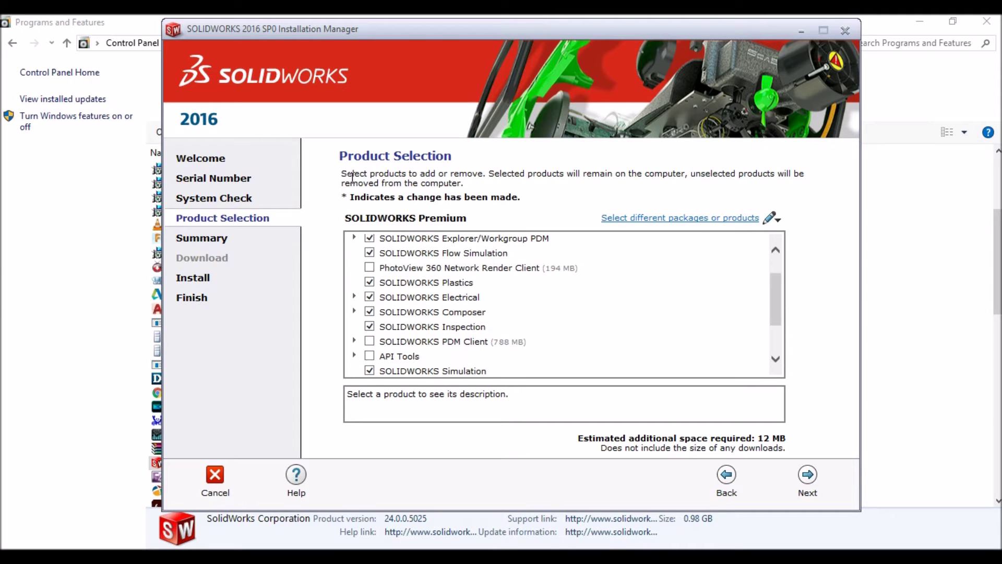
drag(339, 155, 460, 157)
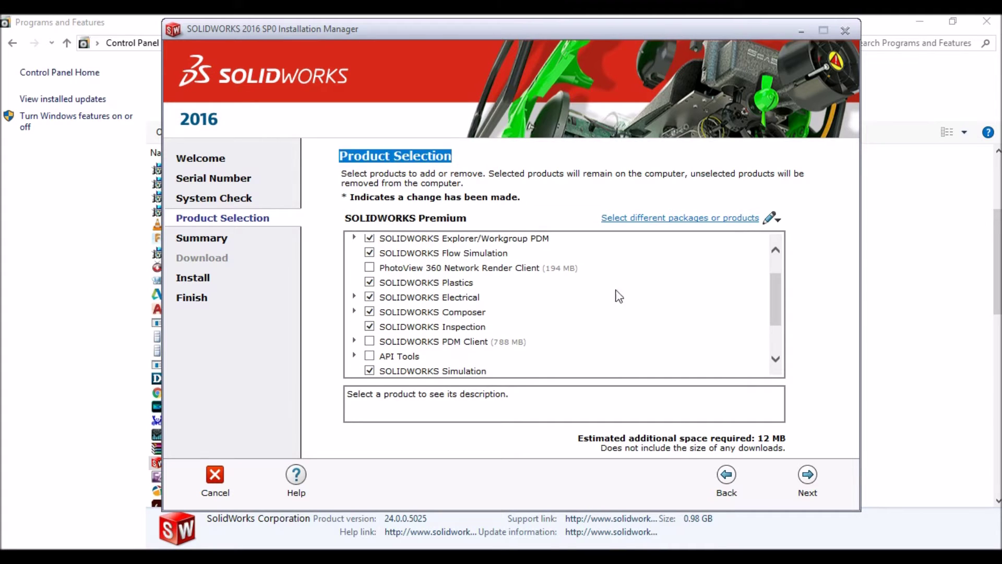
drag(774, 309, 776, 333)
click(353, 337)
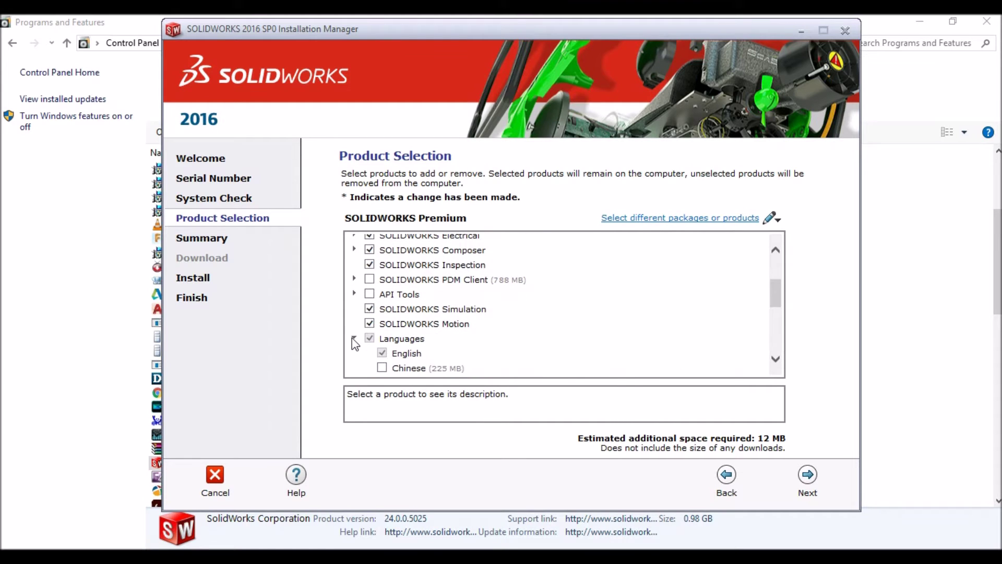
drag(778, 301, 778, 322)
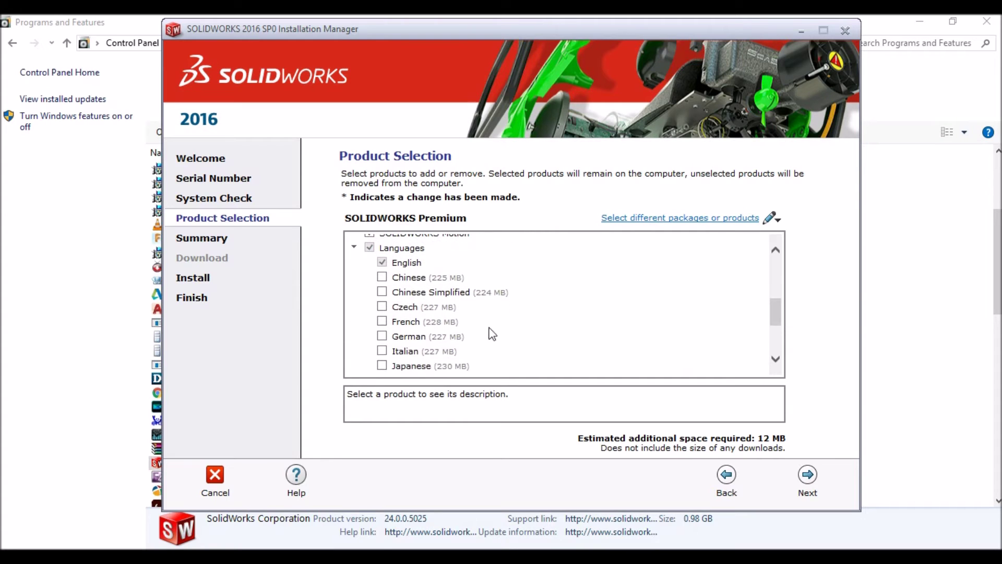
click(382, 320)
- Tick the German, Italian, Japanese, Czech, Chinese Simplified and Chinese language packs
click(382, 336)
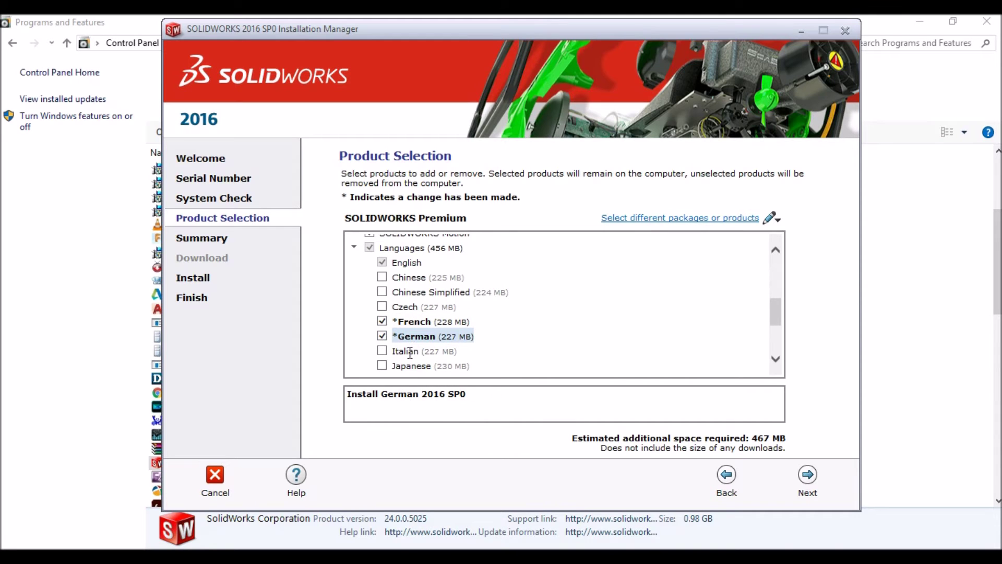
click(382, 352)
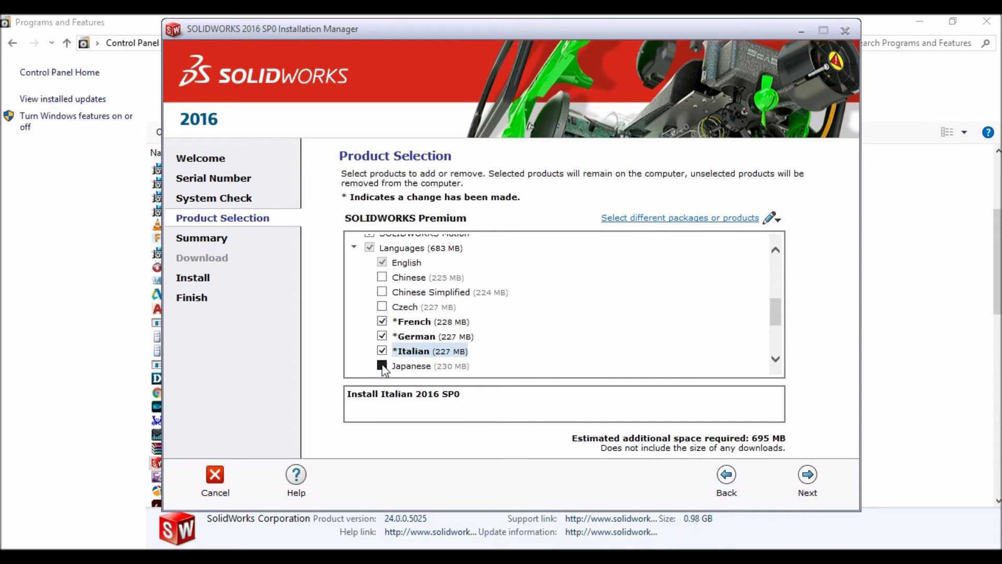
click(382, 366)
click(382, 306)
click(383, 291)
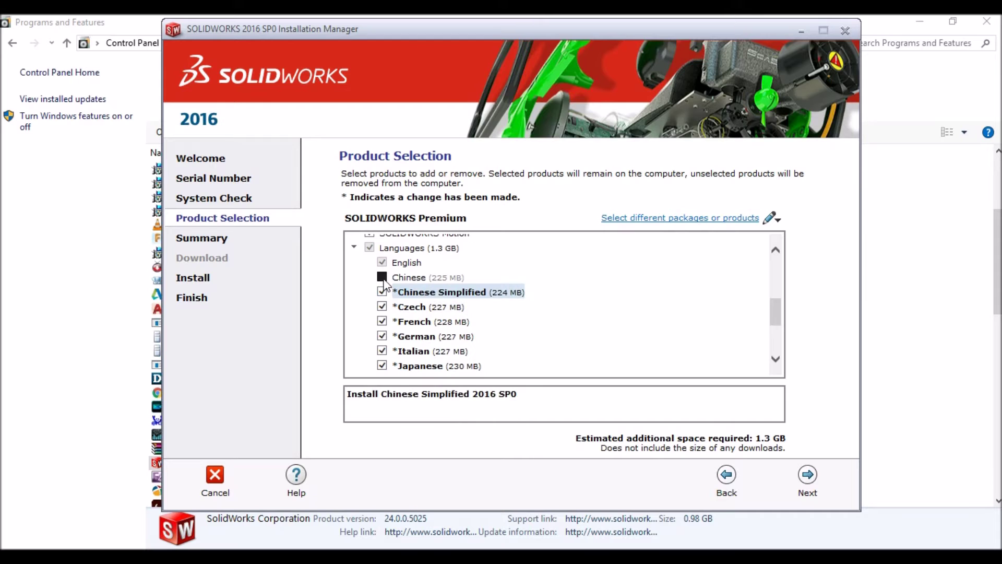
click(382, 276)
click(771, 321)
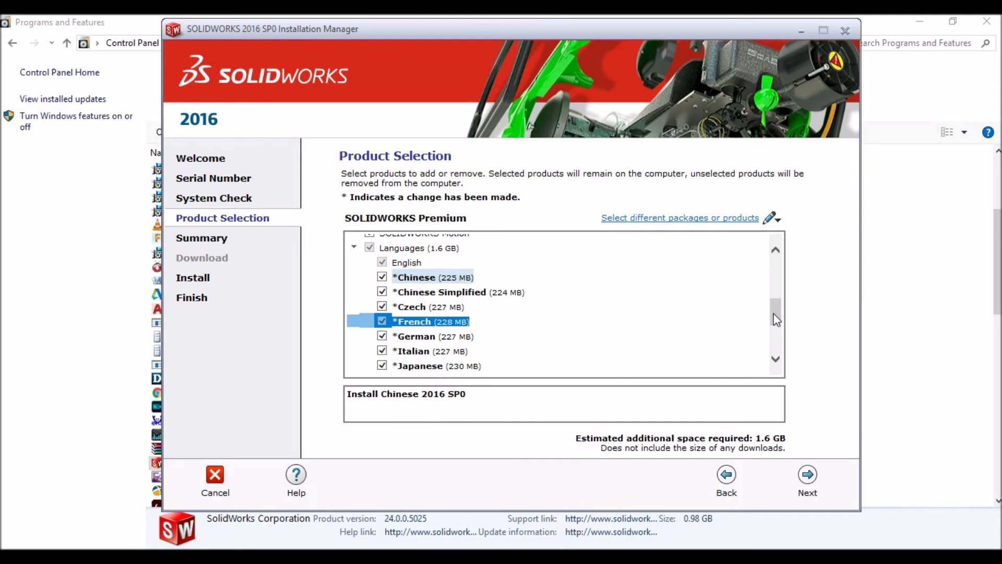
scroll(775, 321, down, 3)
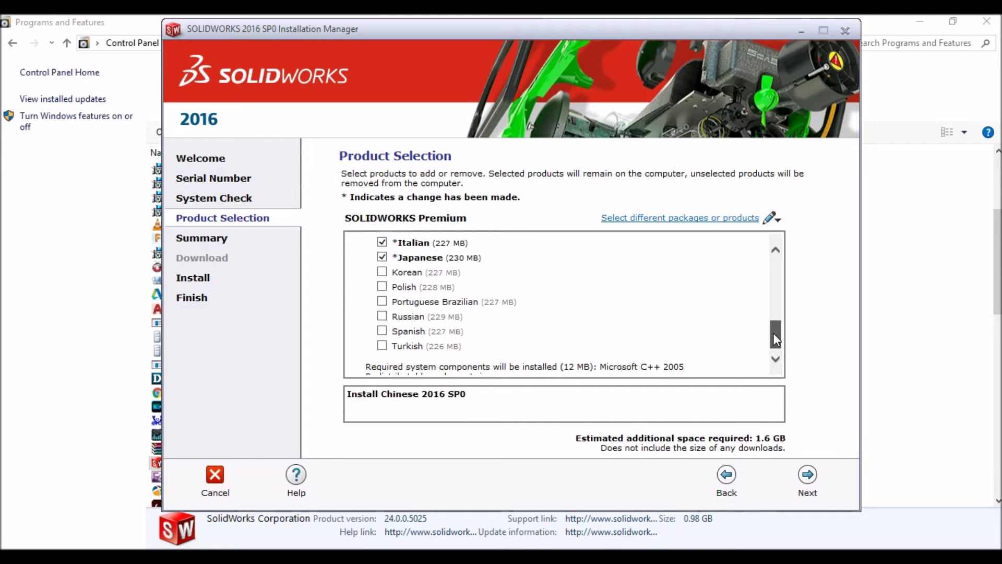
drag(774, 338, 774, 315)
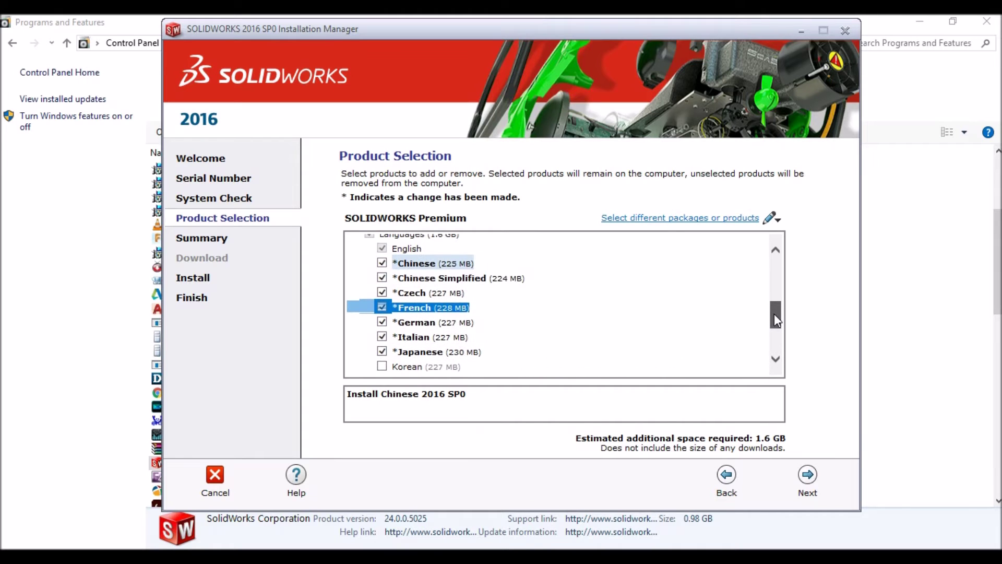
- Untick every language except French, then collapse the Languages group
click(382, 263)
click(382, 277)
click(381, 292)
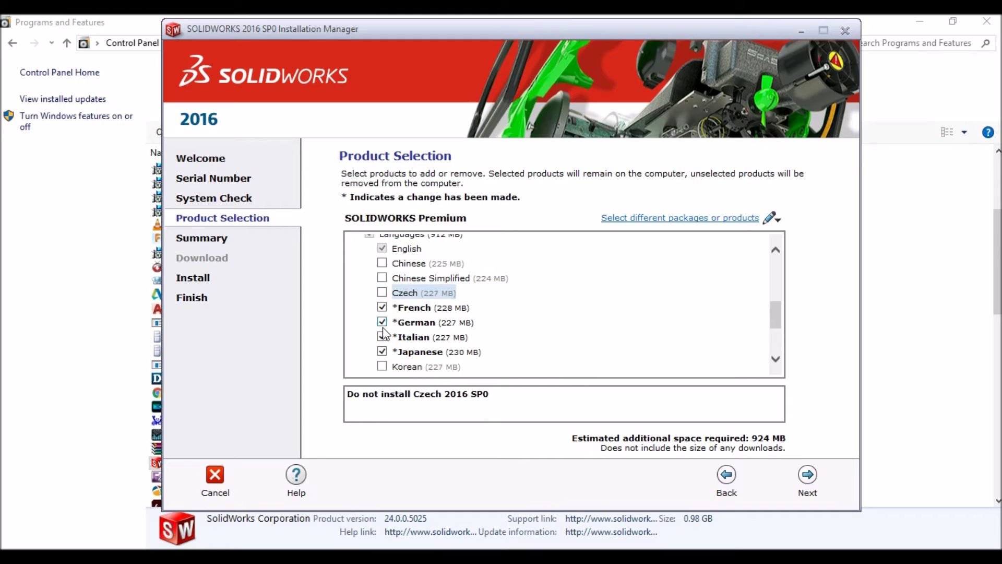
click(381, 322)
click(381, 337)
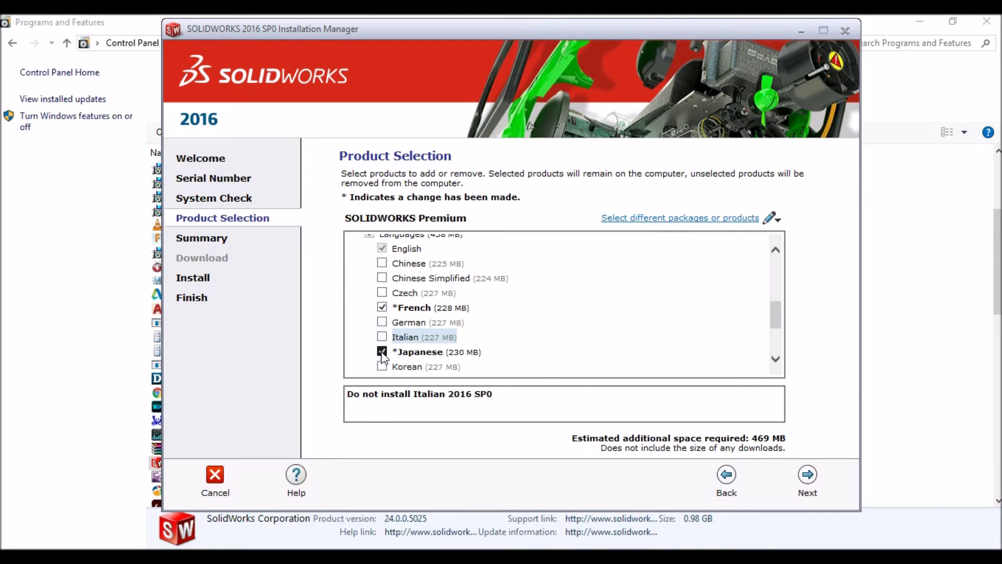
click(382, 351)
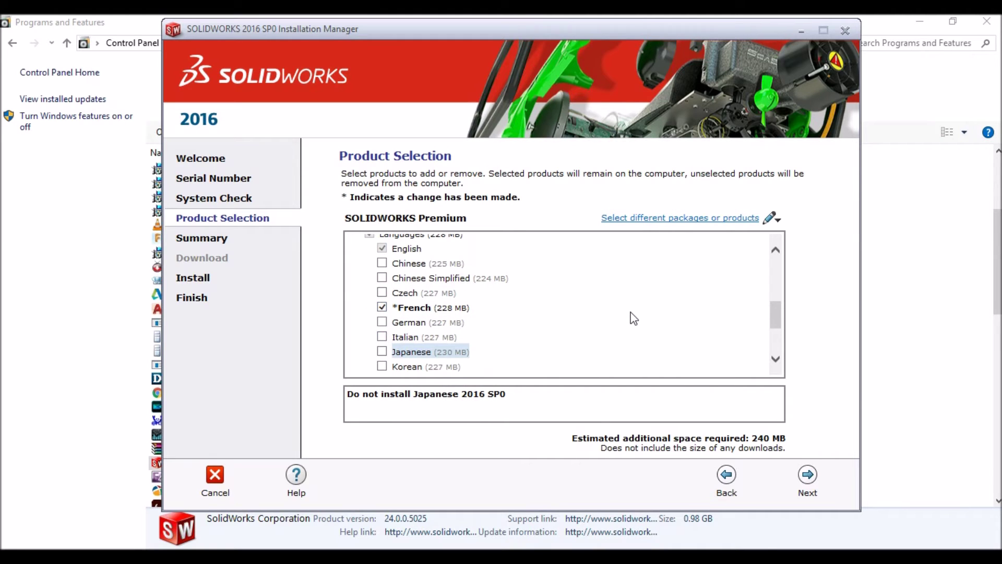
scroll(634, 317, up, 1)
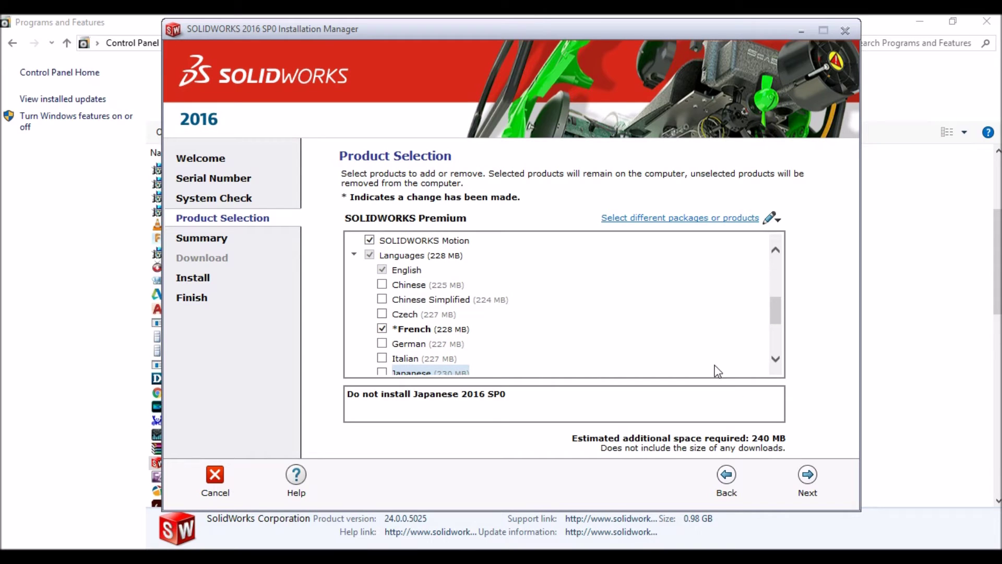
click(354, 254)
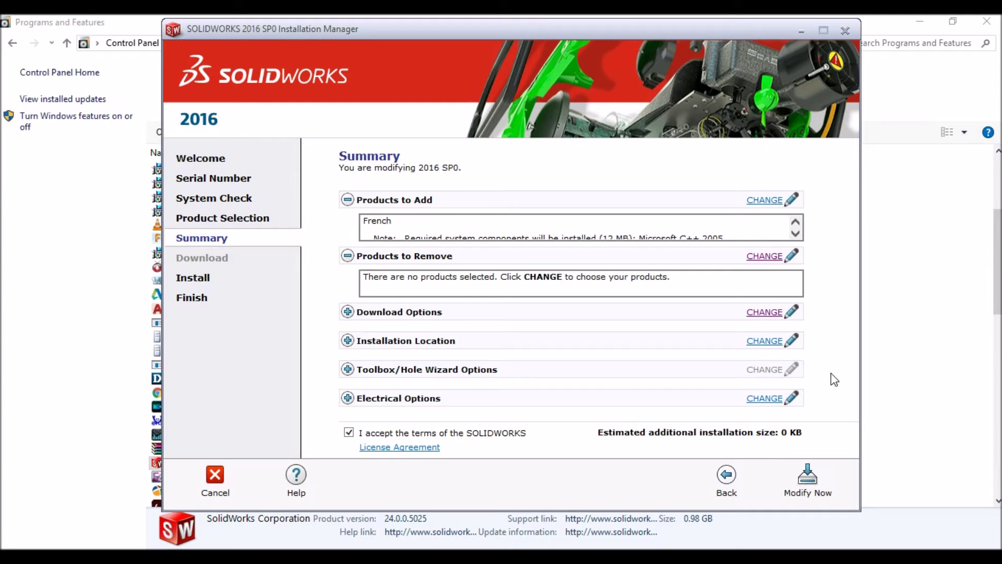
- Start the French pack modification and dismiss the missing Excel warning
click(813, 482)
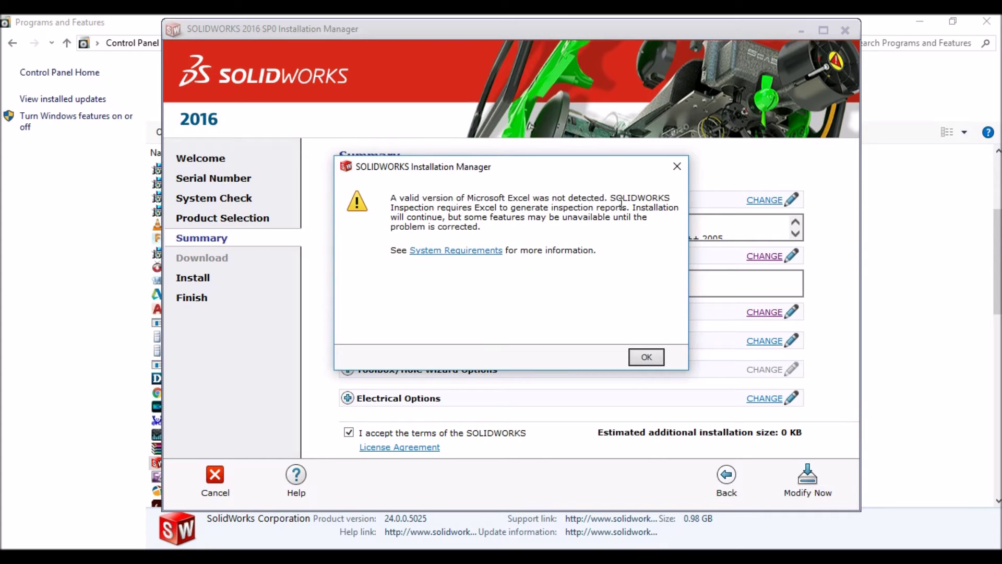
click(646, 358)
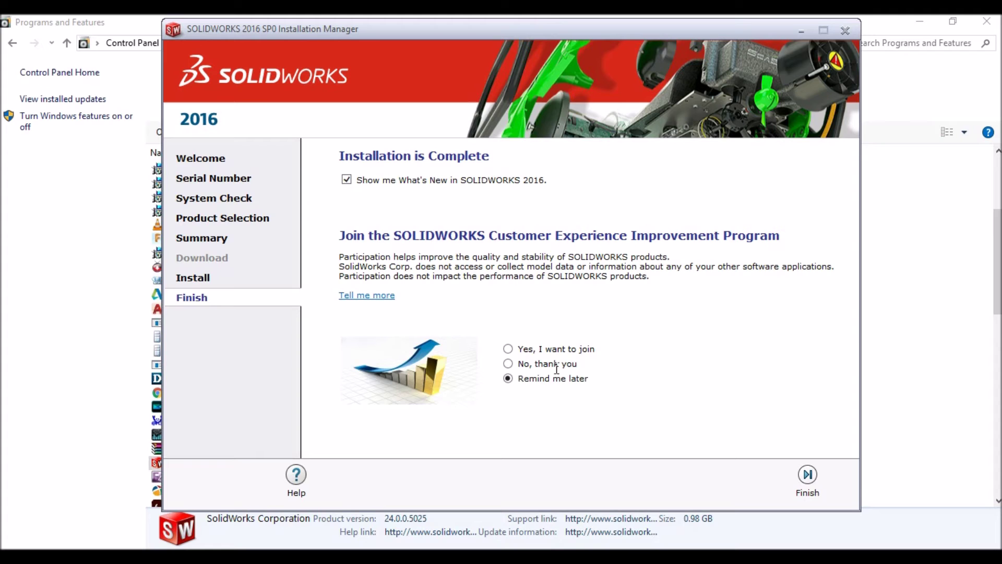
- Decline the Customer Experience Improvement Program and finish the installer
click(508, 364)
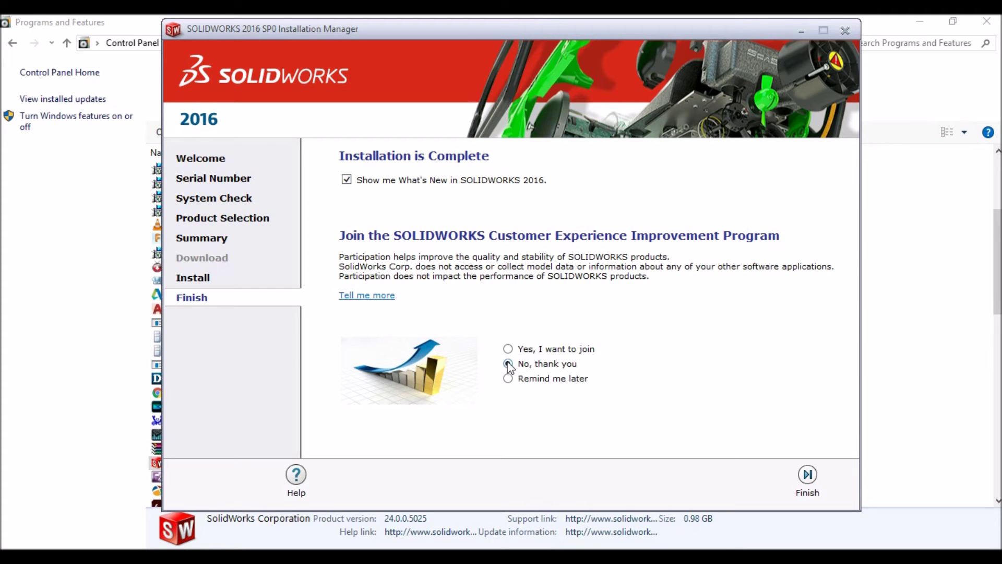
click(807, 475)
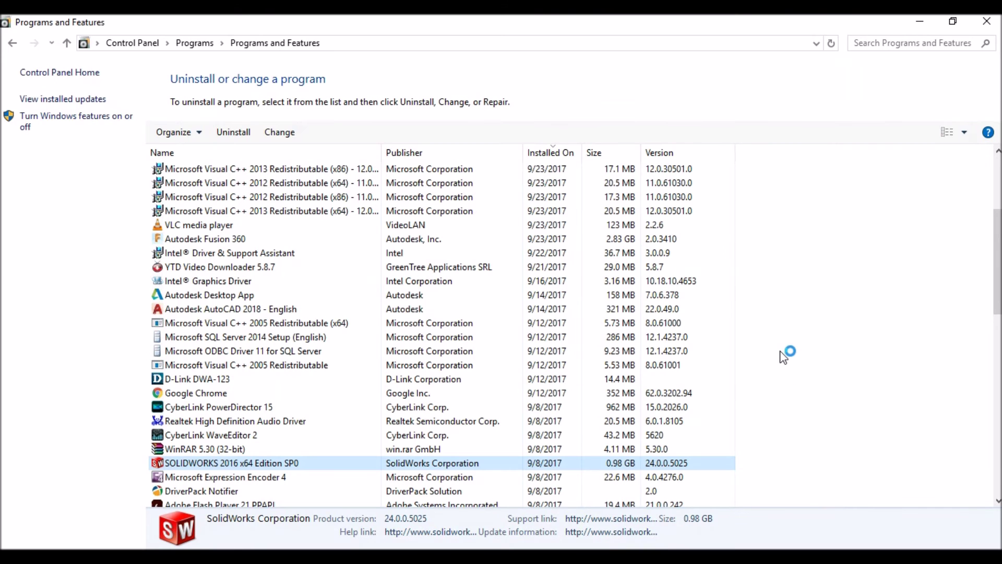
- Minimize Programs and Features, refresh the desktop, and open C:\Program Files in This PC
click(927, 20)
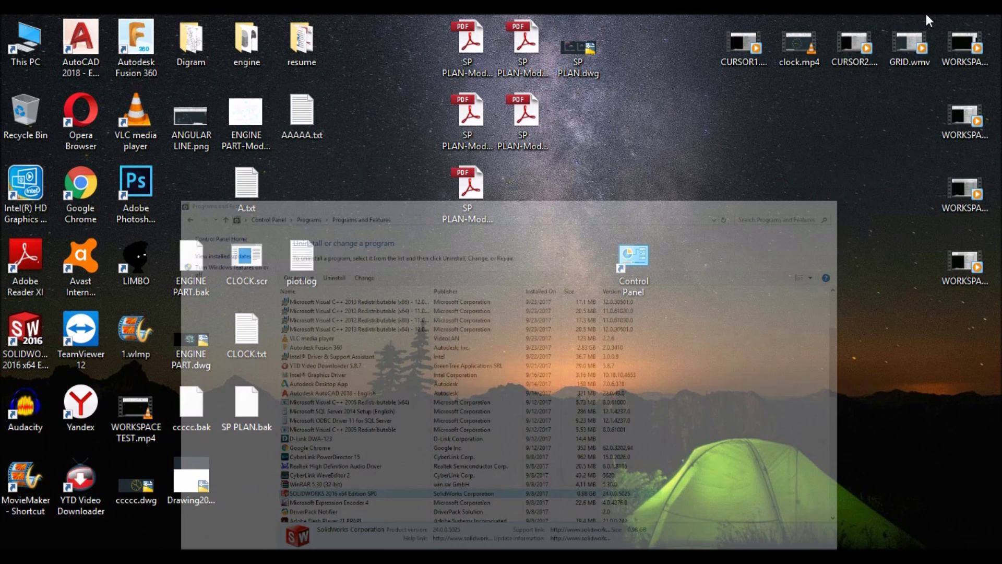
right_click(745, 173)
click(746, 205)
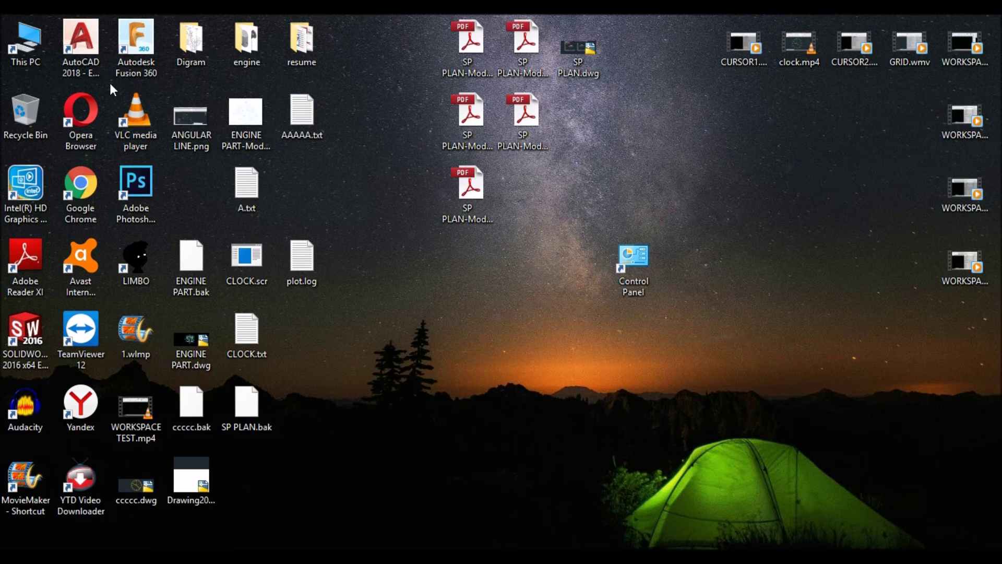
double_click(30, 51)
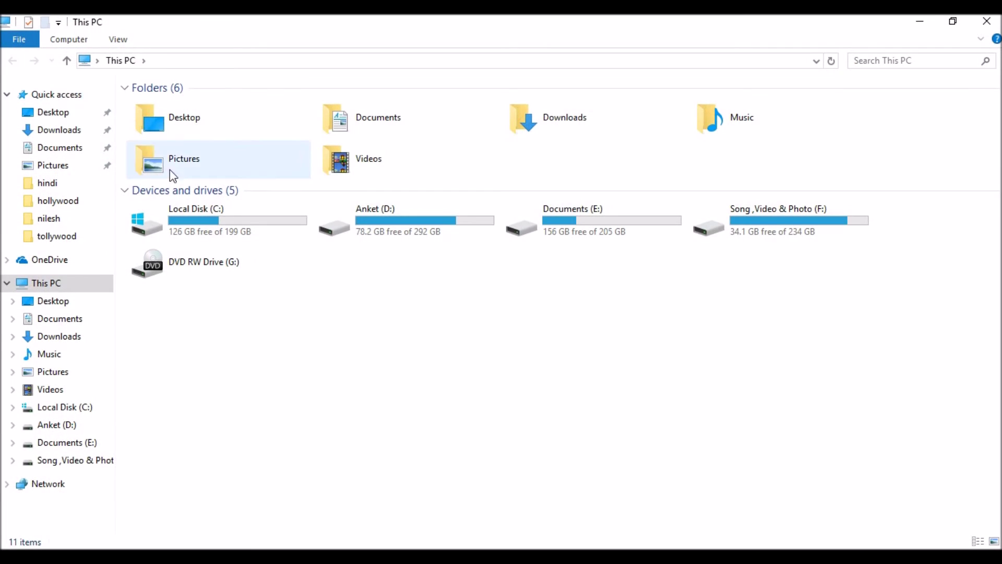
double_click(219, 234)
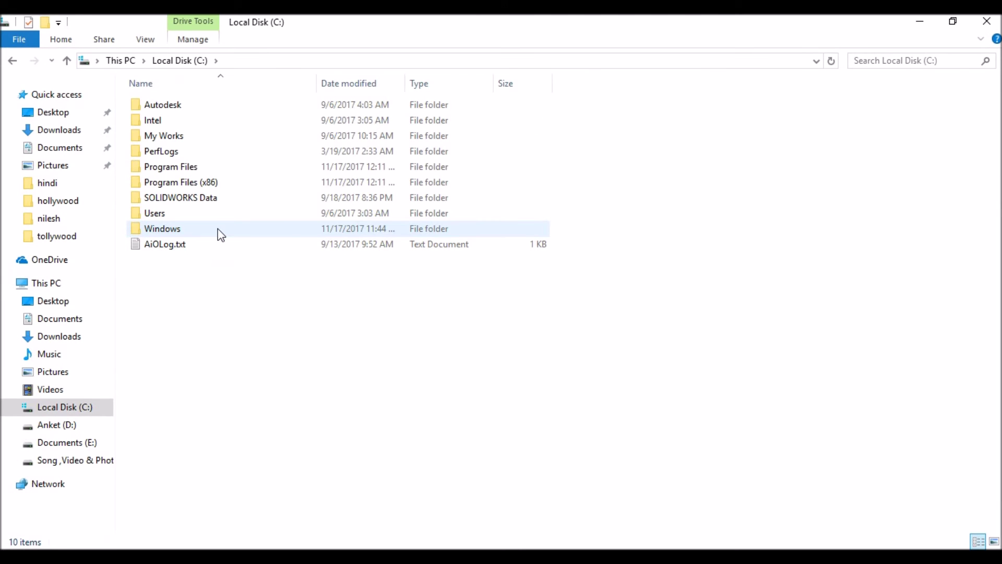
double_click(193, 170)
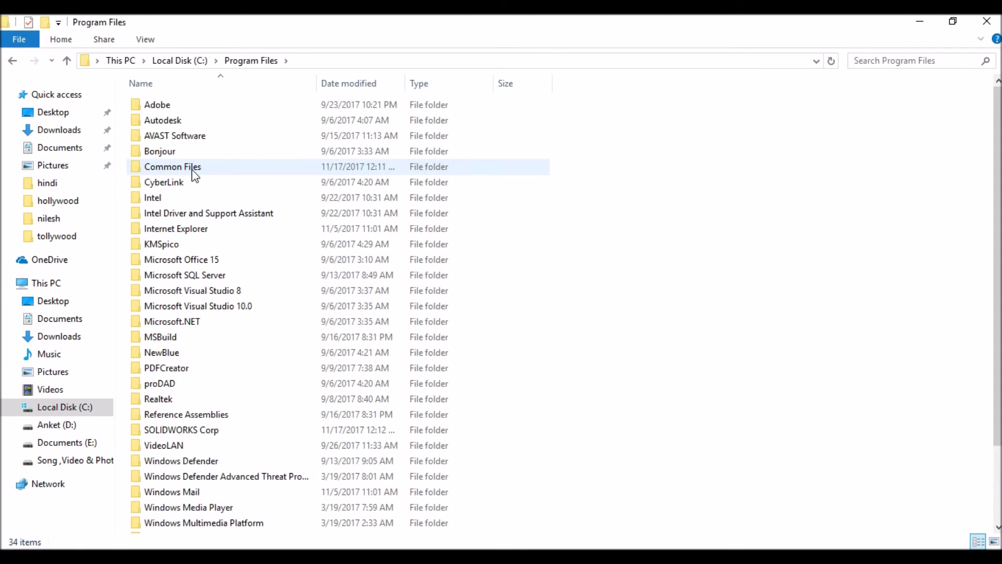
- Browse into SOLIDWORKS Corp\SOLIDWORKS\lang and bring up actions for the english folder
click(221, 431)
double_click(230, 431)
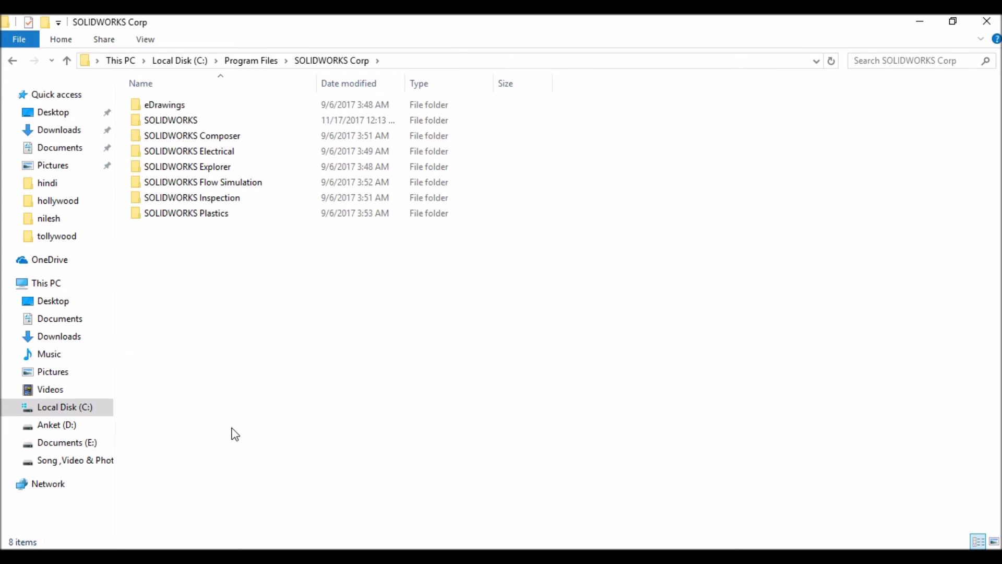
click(179, 122)
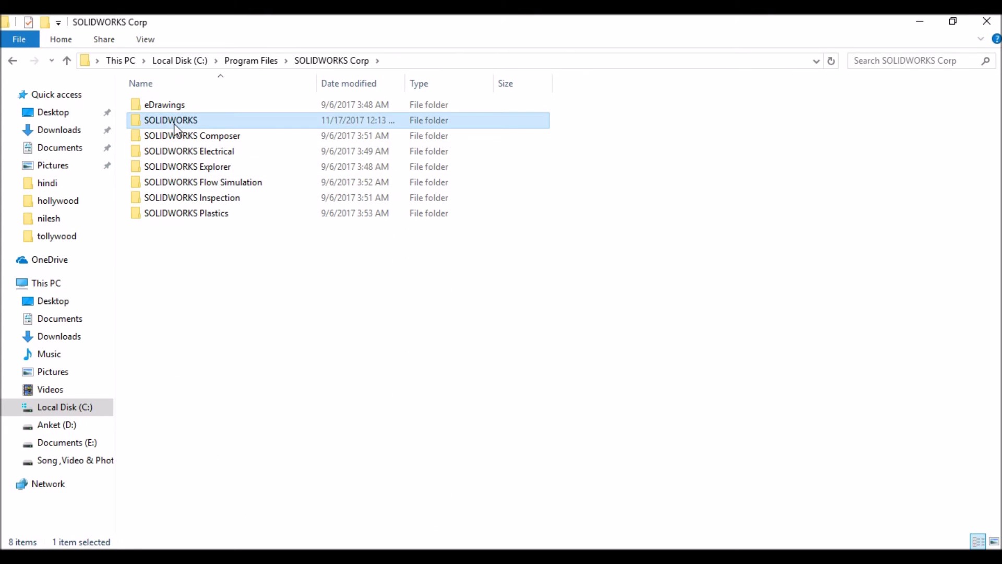
double_click(181, 120)
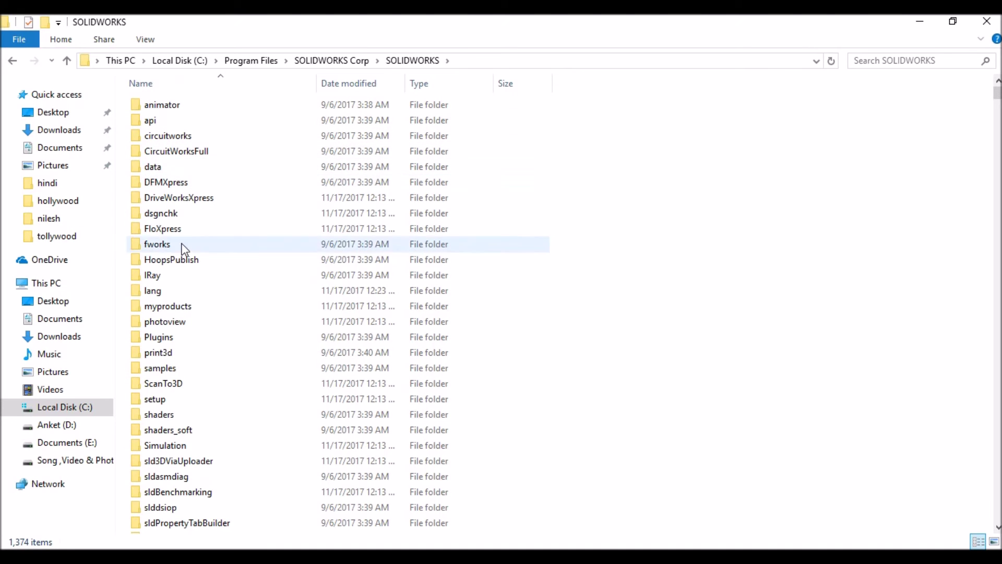
click(172, 290)
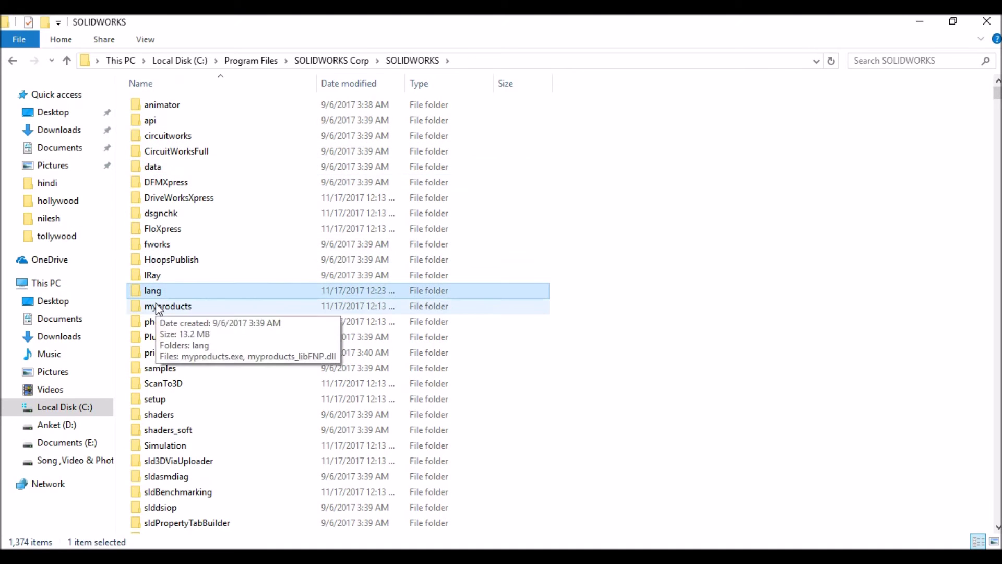
double_click(195, 293)
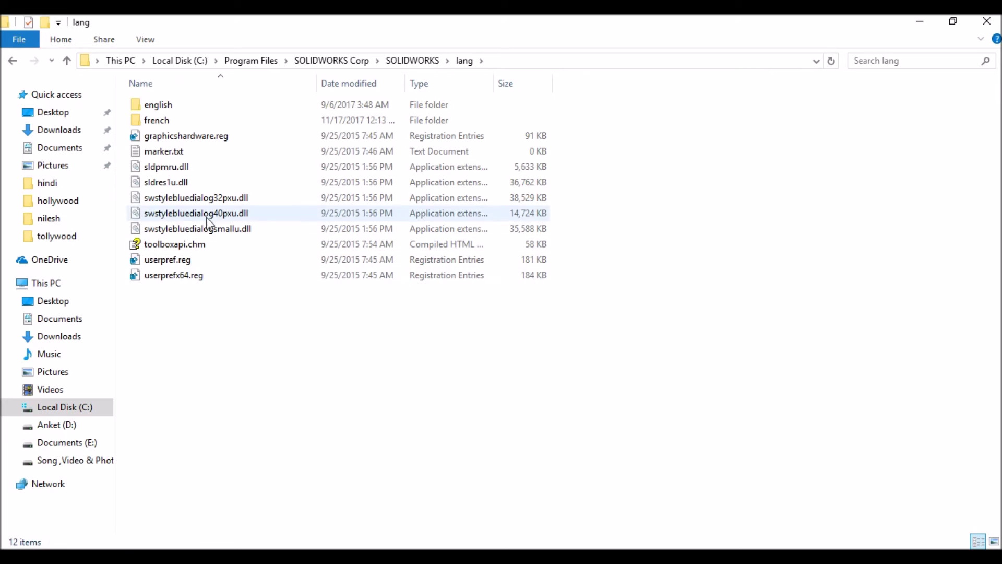
click(178, 107)
click(177, 121)
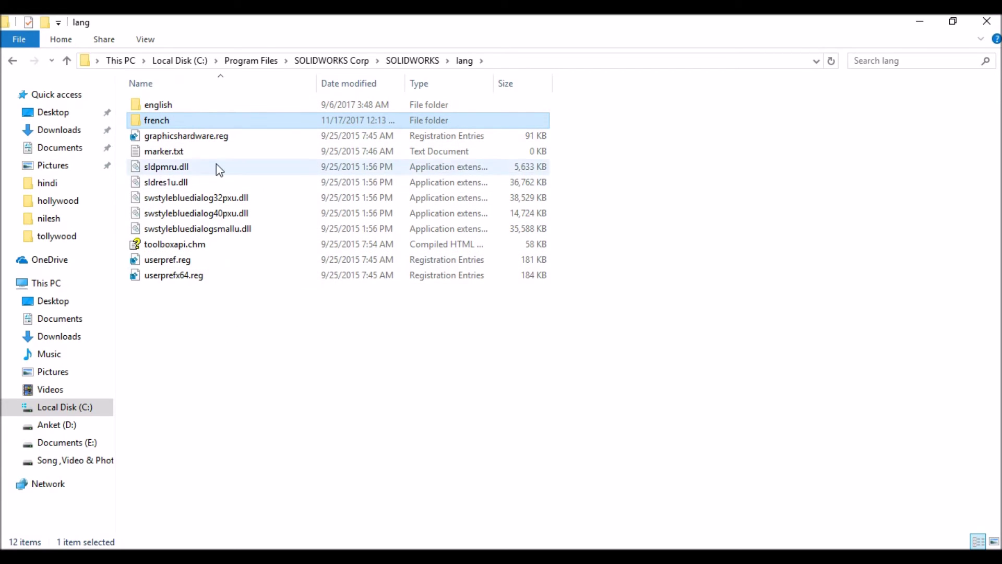
click(185, 104)
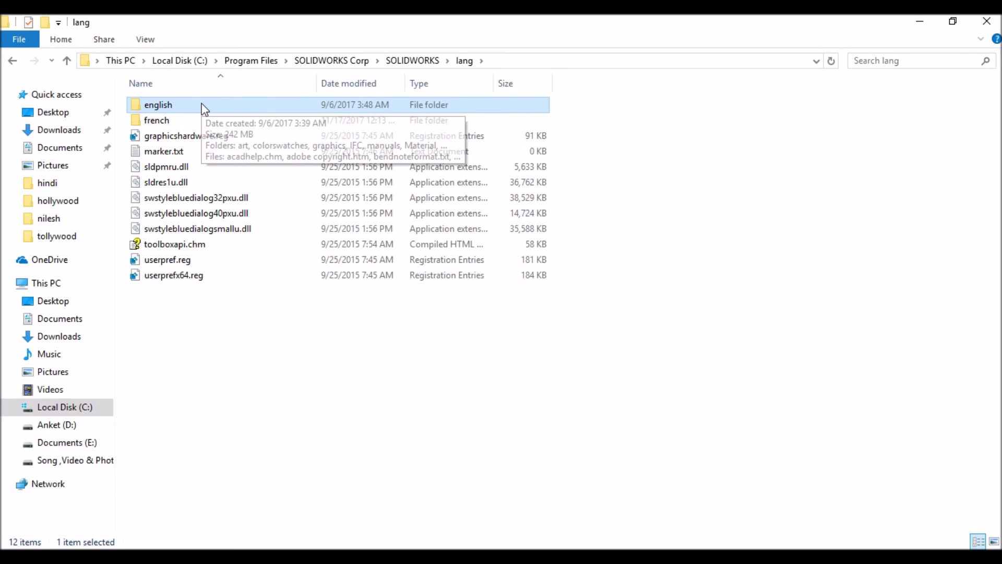
right_click(202, 105)
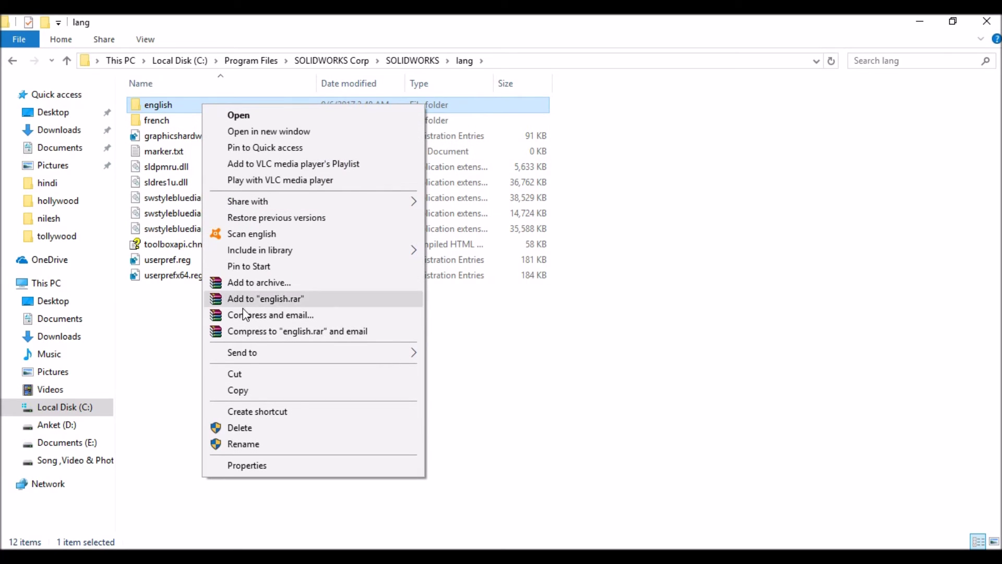
- Rename the english folder to 'english 1'
click(255, 444)
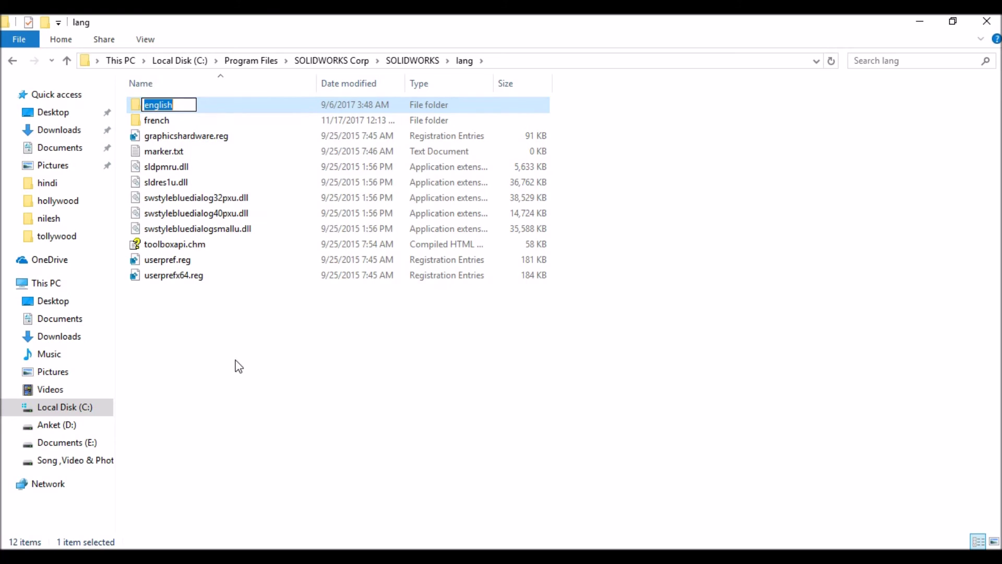
click(191, 104)
text(1)
click(658, 285)
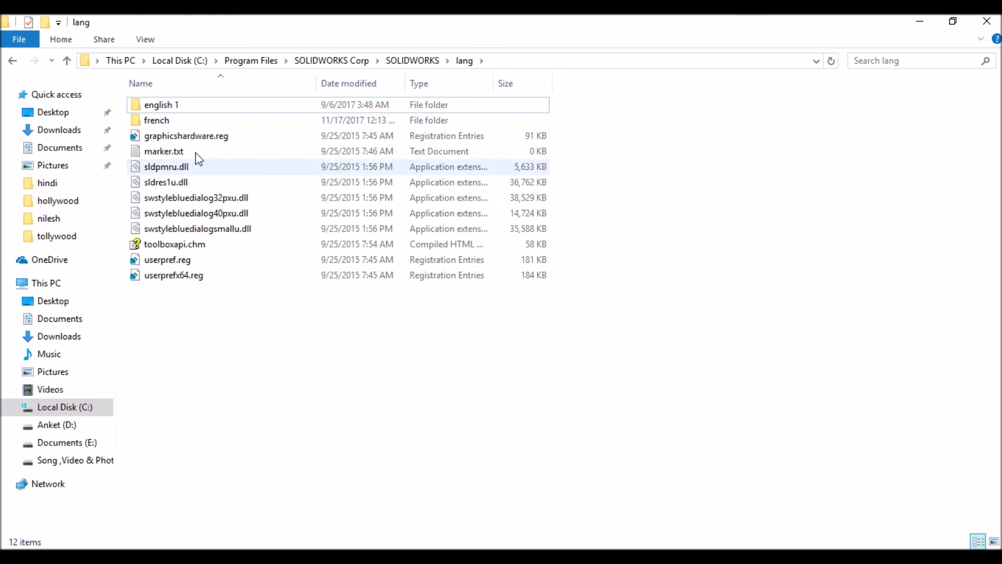
- Rename the french folder to 'english', granting administrator permission
click(159, 120)
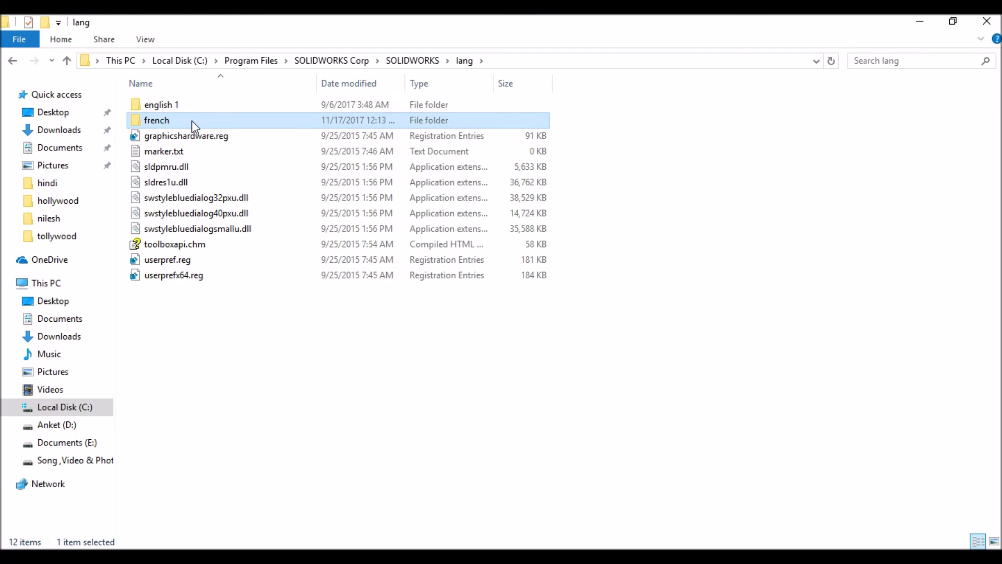
click(179, 121)
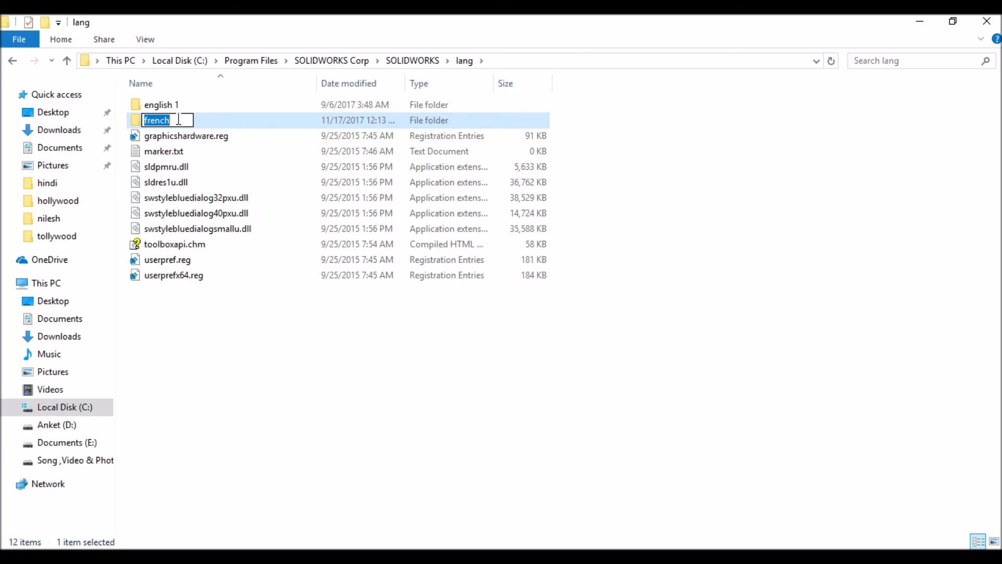
text(en)
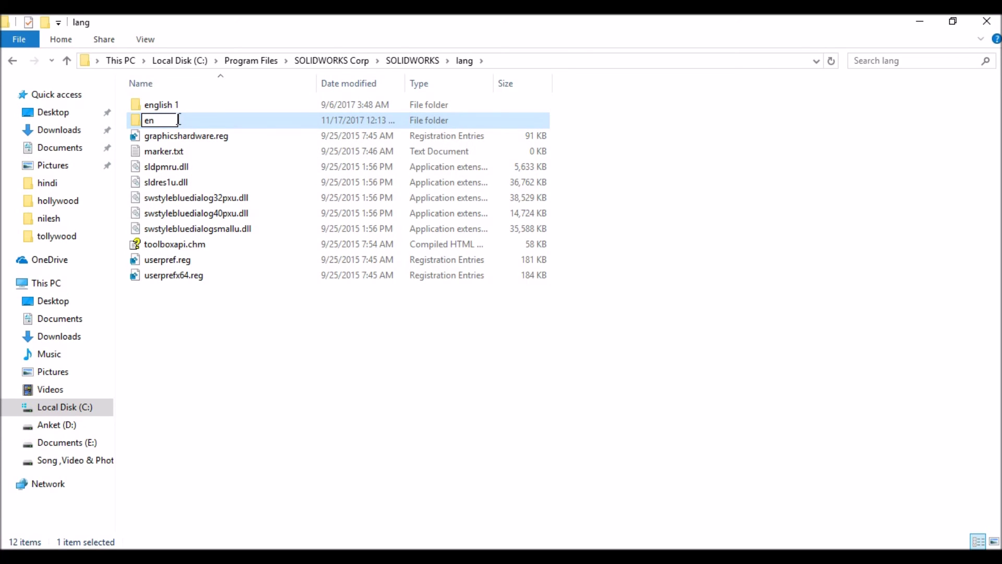
text(glish)
click(402, 328)
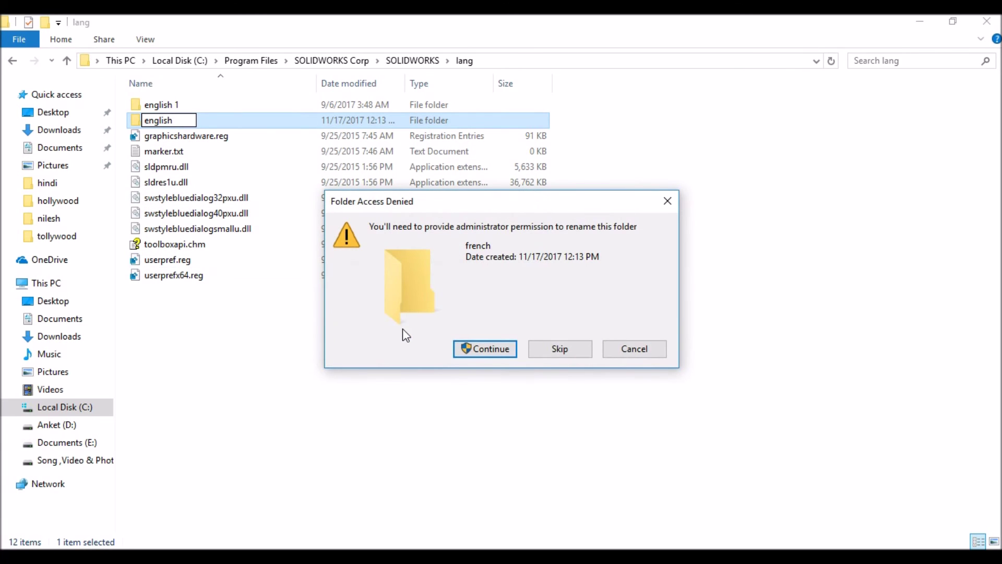
click(481, 348)
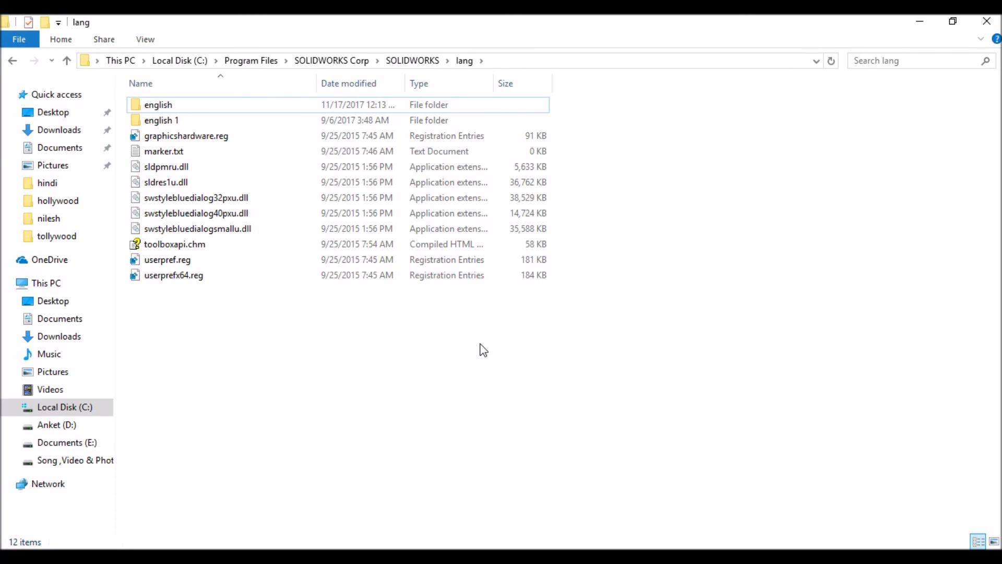
click(172, 105)
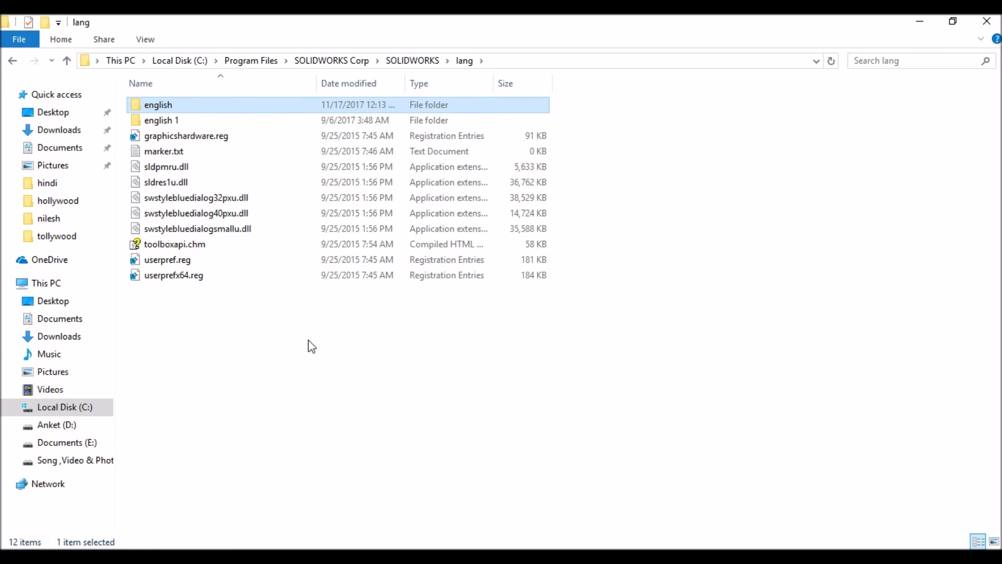
click(917, 21)
- Refresh the desktop and relaunch SOLIDWORKS 2016 from the Start menu
right_click(707, 181)
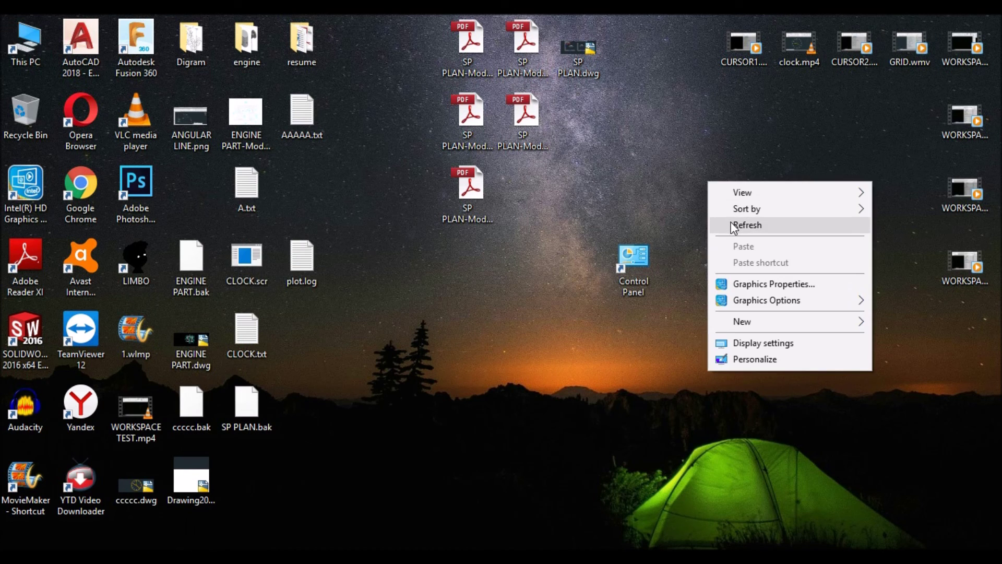
click(728, 227)
key(super)
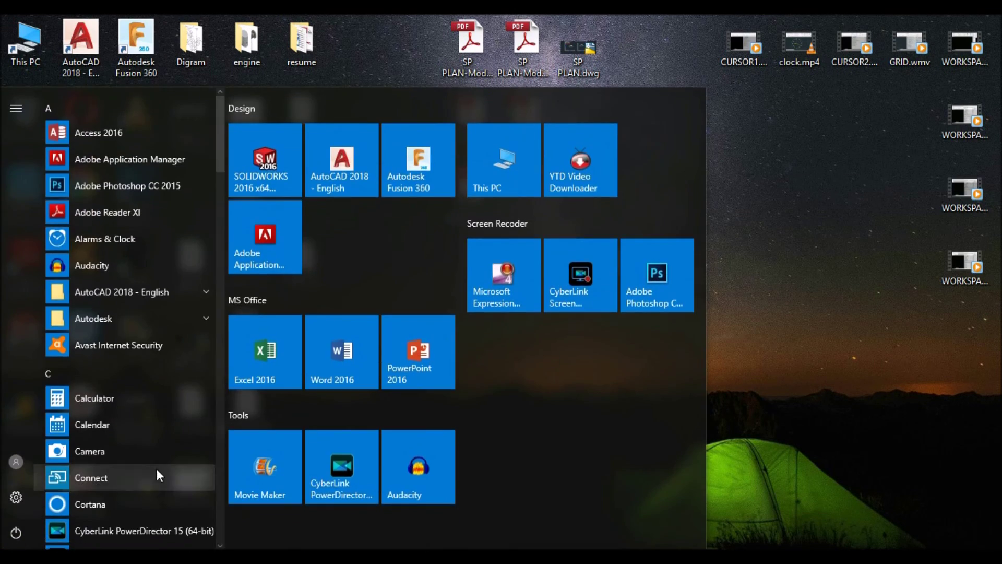
click(261, 171)
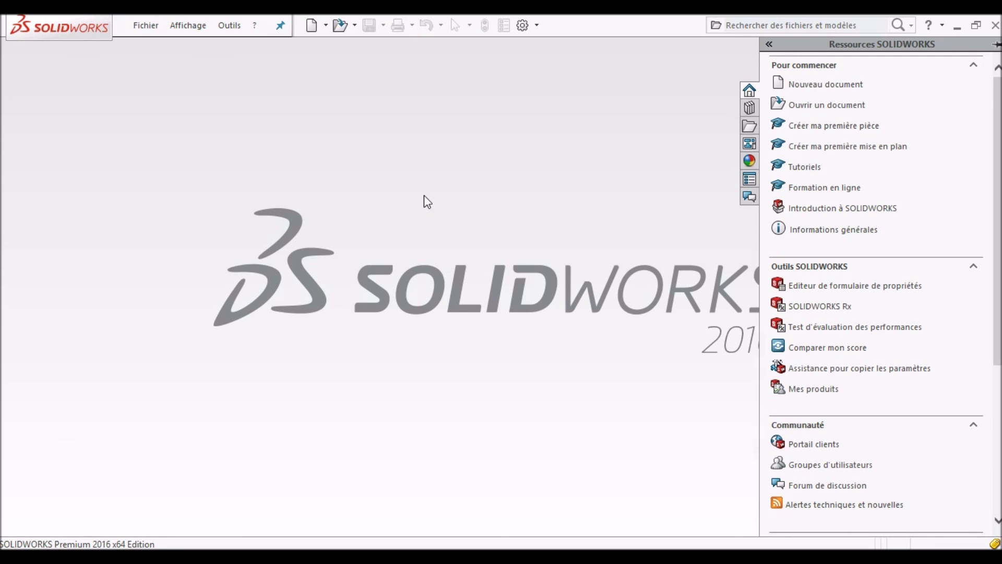
- Create a new Pièce part document from the French Nouveau document dialog
click(311, 26)
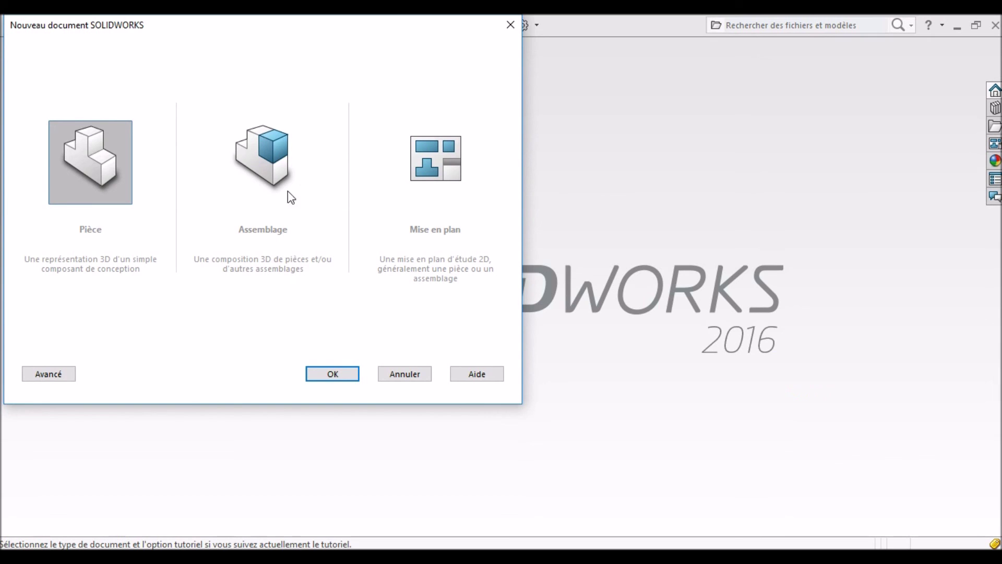
click(346, 373)
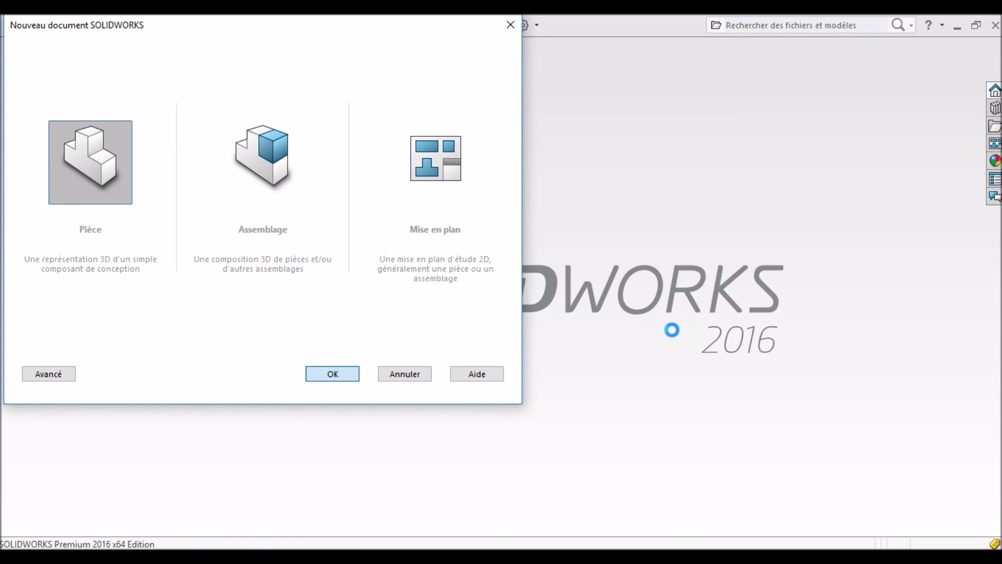